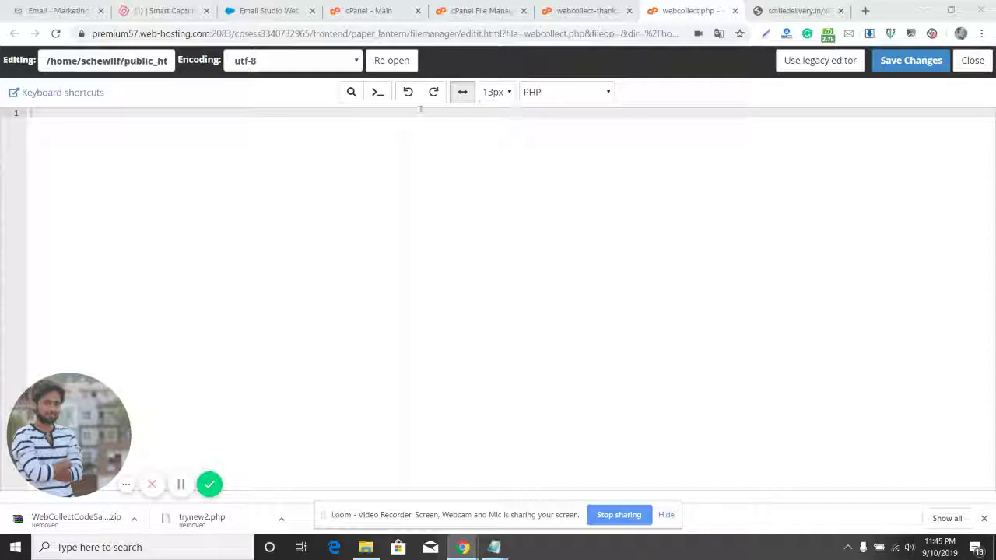
- Review the Email Studio Web Collect help article and download WebCollectCodeSamples1.zip from its Web Collect Code Samples page
click(268, 10)
scroll(327, 214, down, 4)
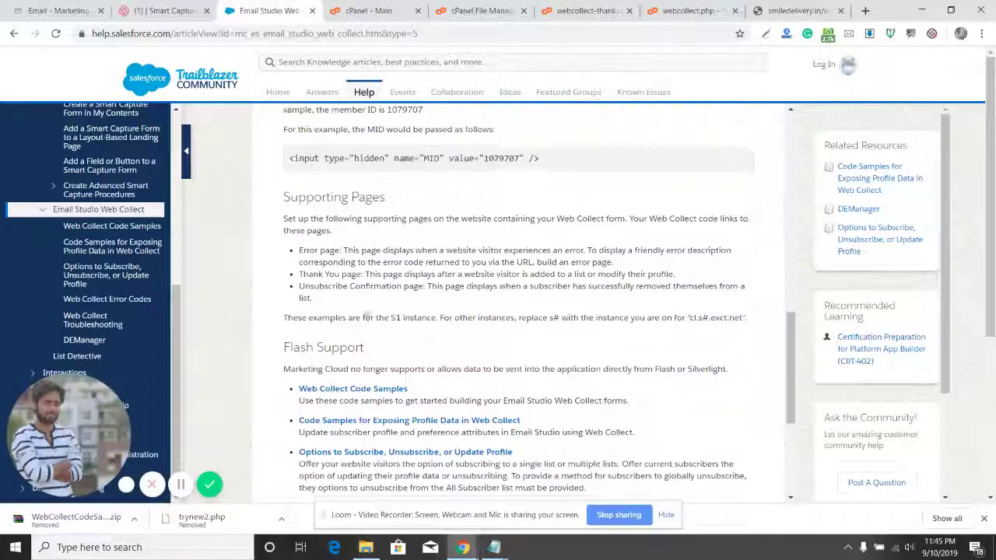
scroll(249, 145, up, 9)
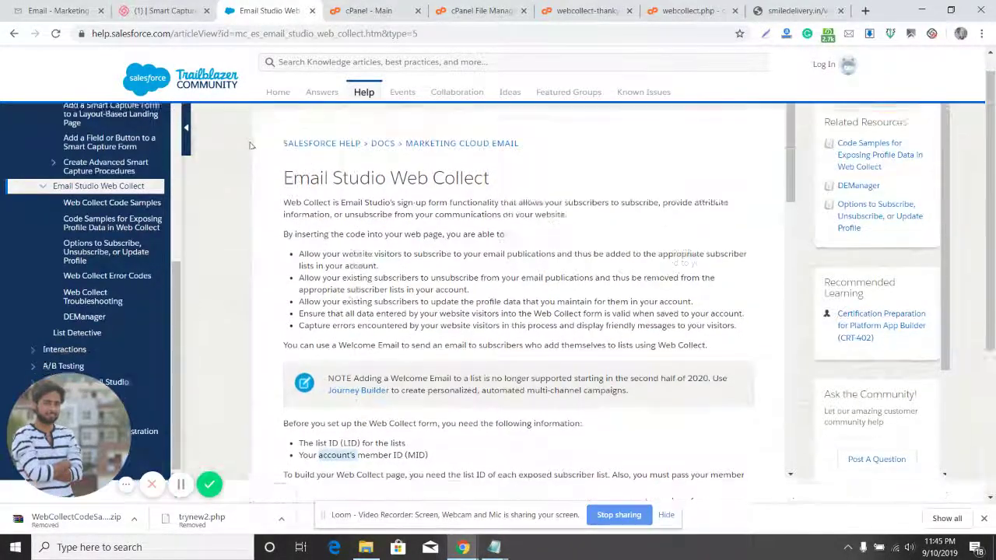
scroll(280, 218, down, 10)
scroll(309, 292, up, 10)
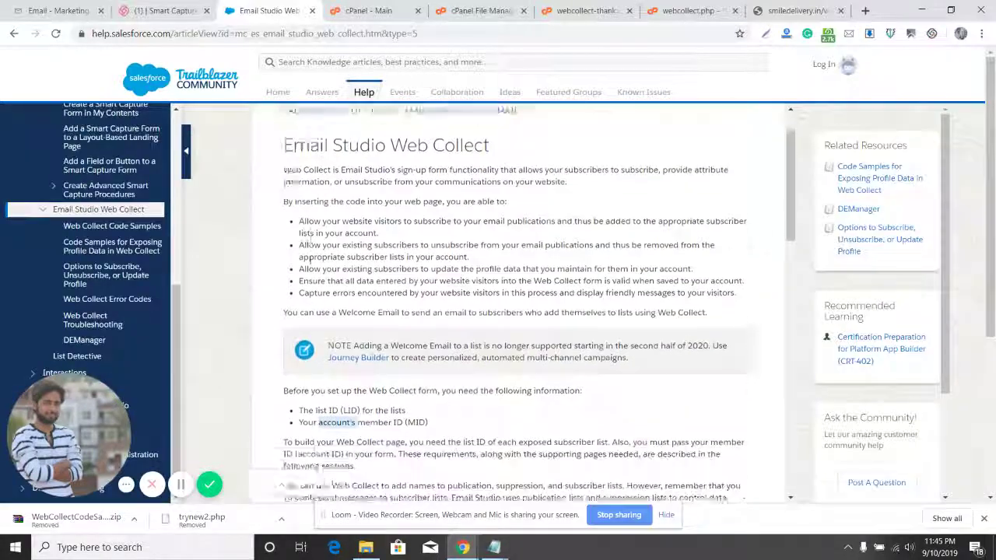
scroll(310, 292, down, 2)
click(150, 253)
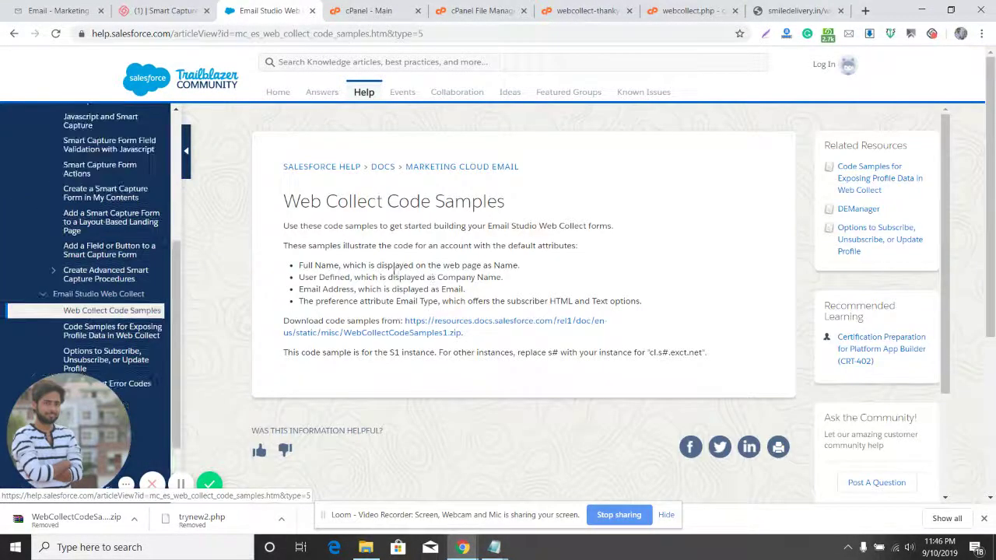
click(441, 334)
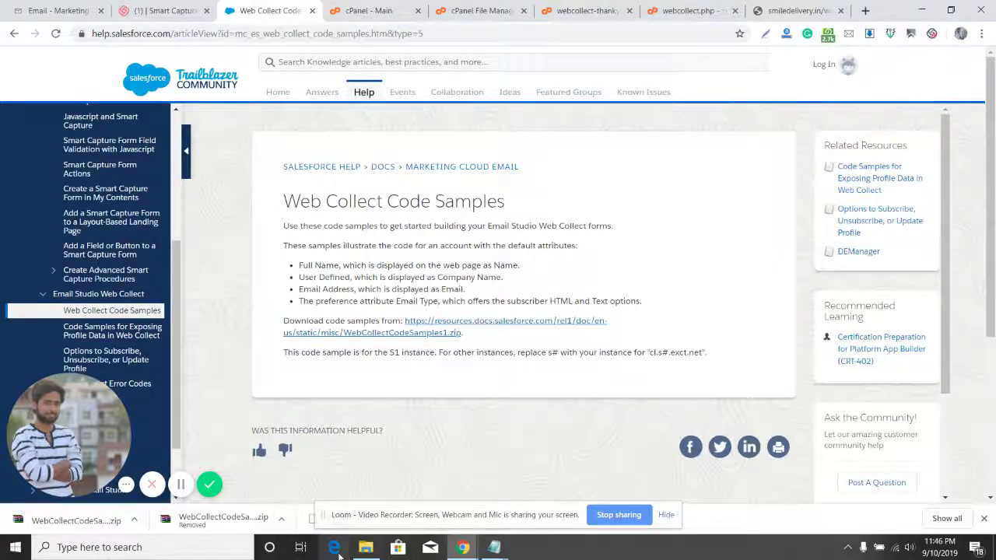
- Switch to File Explorer and examine the downloaded zip and the extracted sample text files in the Downloads folder
click(366, 547)
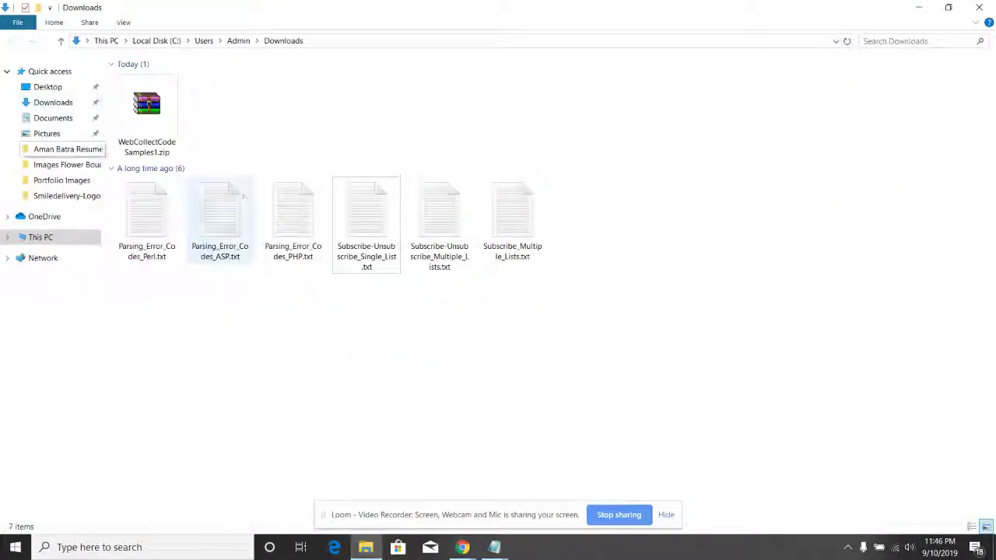
click(148, 116)
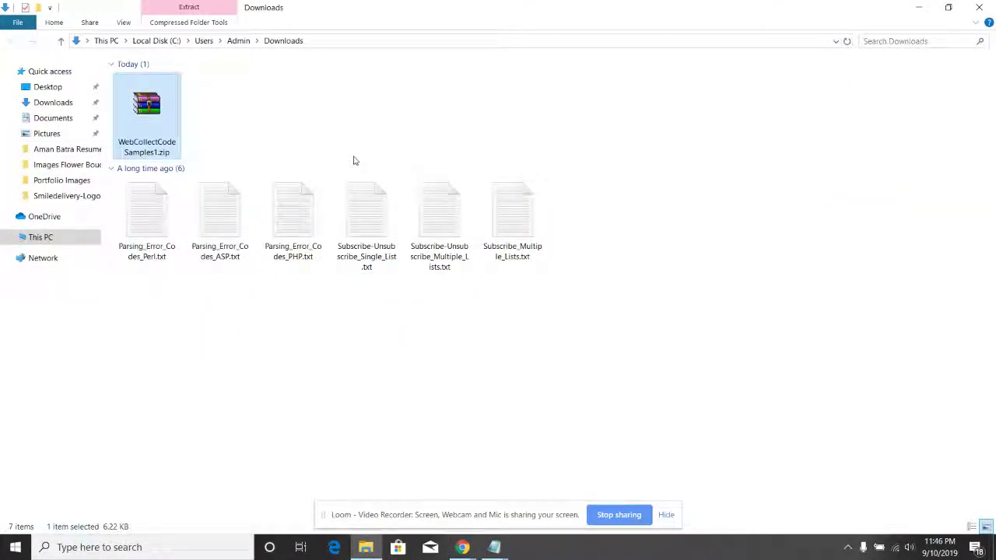
click(345, 128)
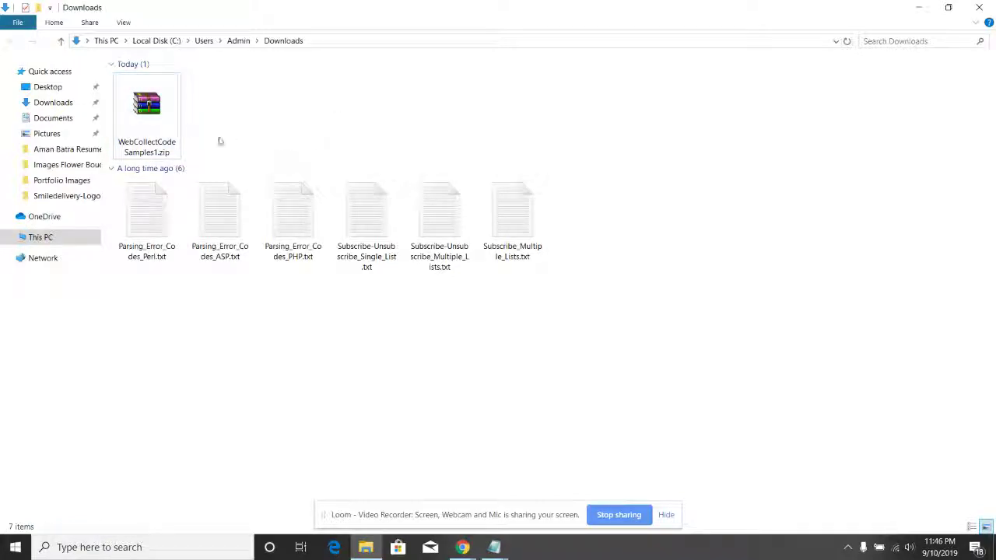
right_click(153, 113)
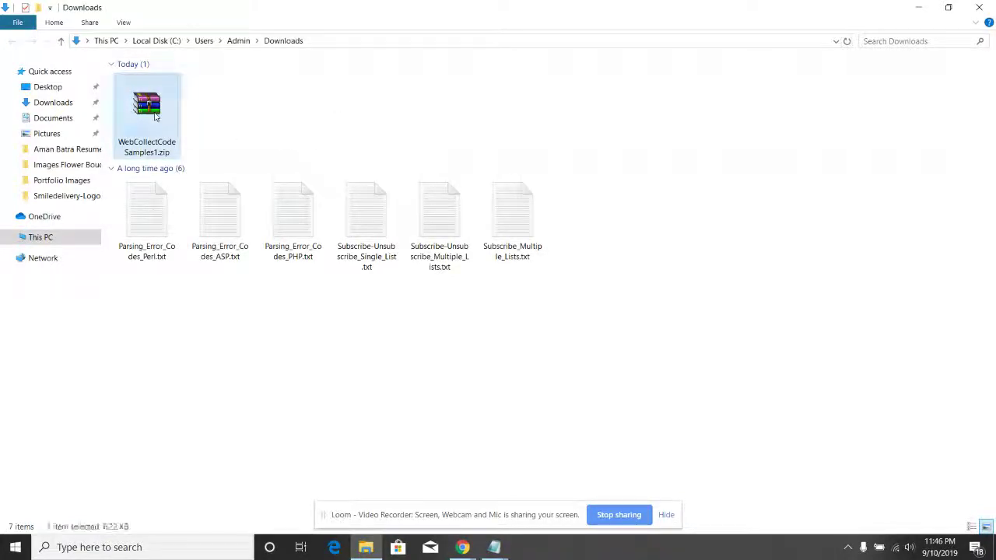
click(382, 119)
drag(678, 225, 160, 244)
click(358, 333)
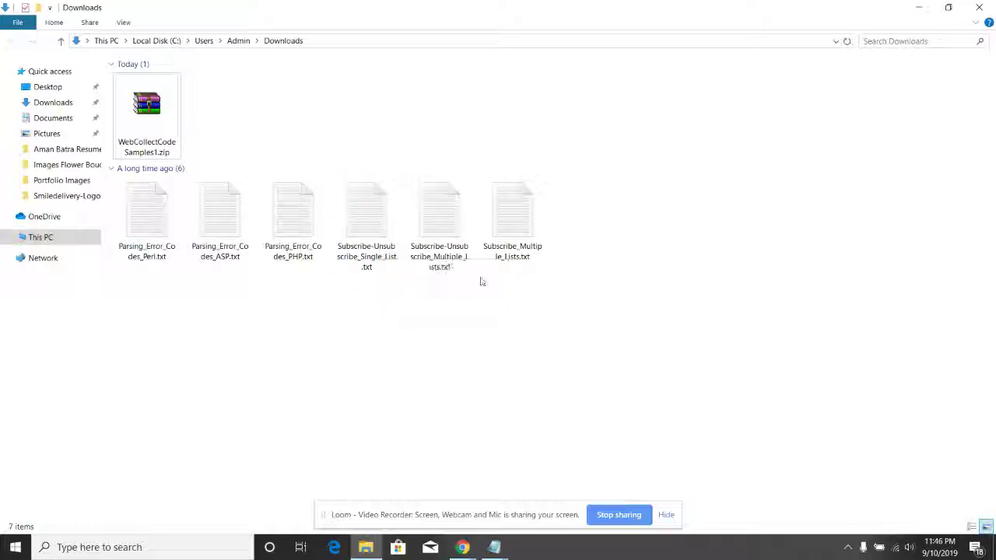
- Copy the entire code of Subscribe-Unsubscribe_Single_List.txt in Notepad and close the file
double_click(379, 222)
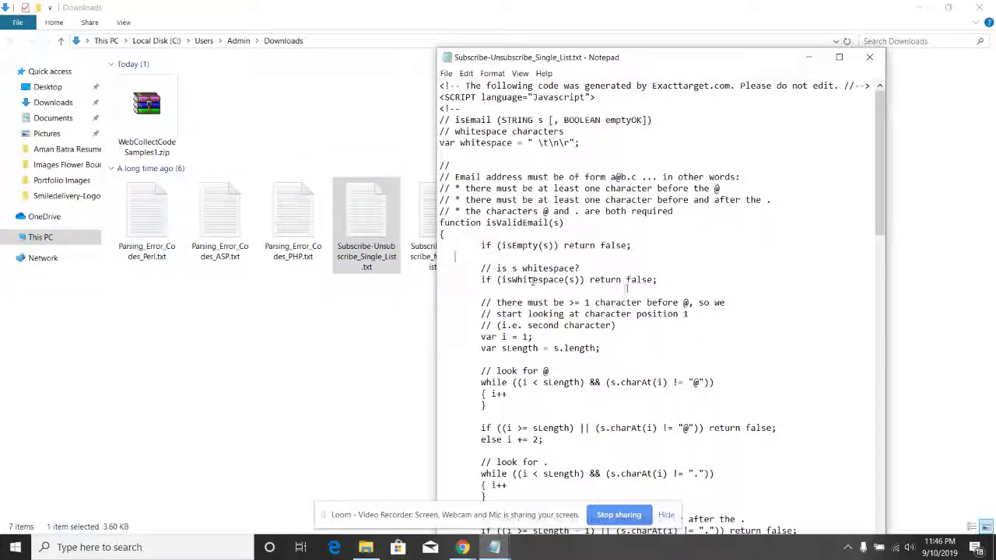
click(682, 280)
key(ctrl+a)
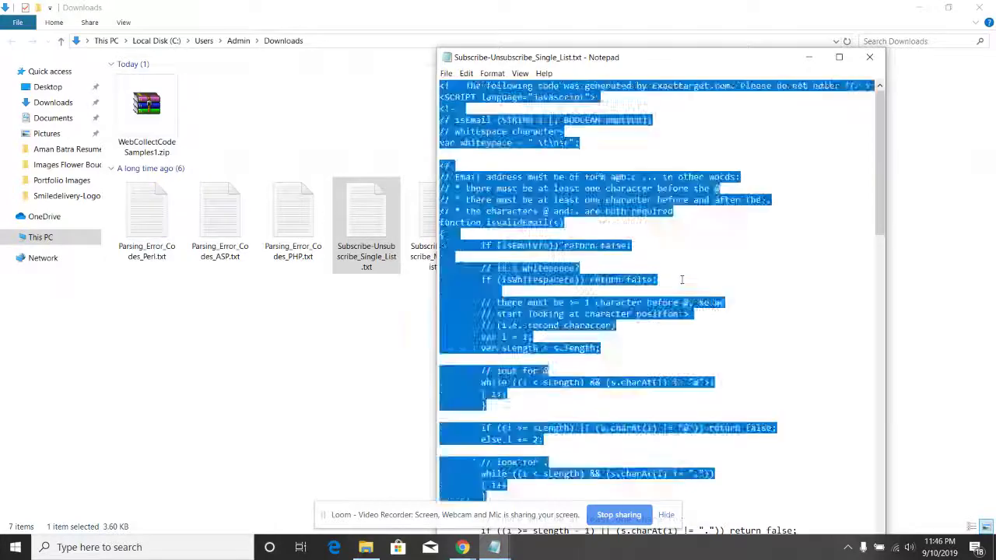
scroll(682, 279, down, 15)
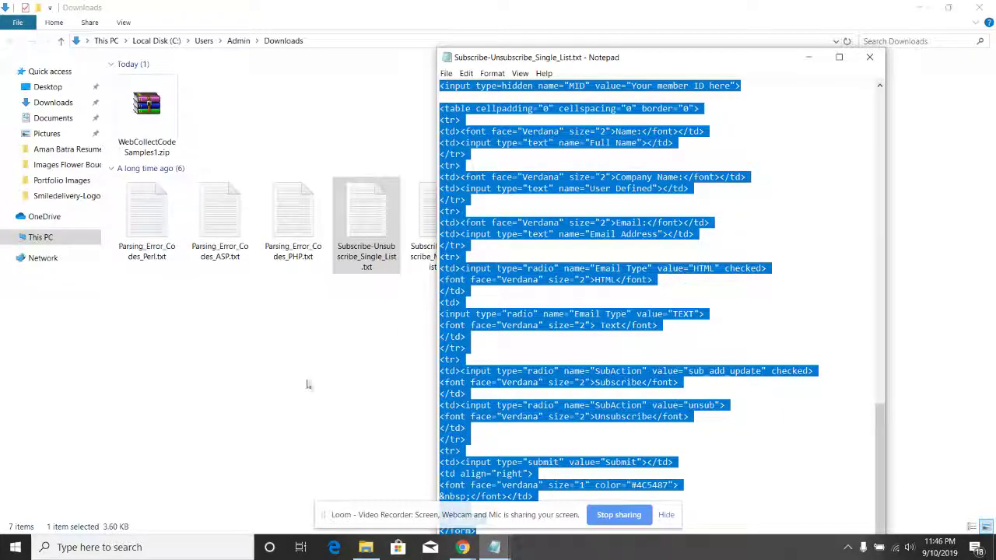
key(alt+F4)
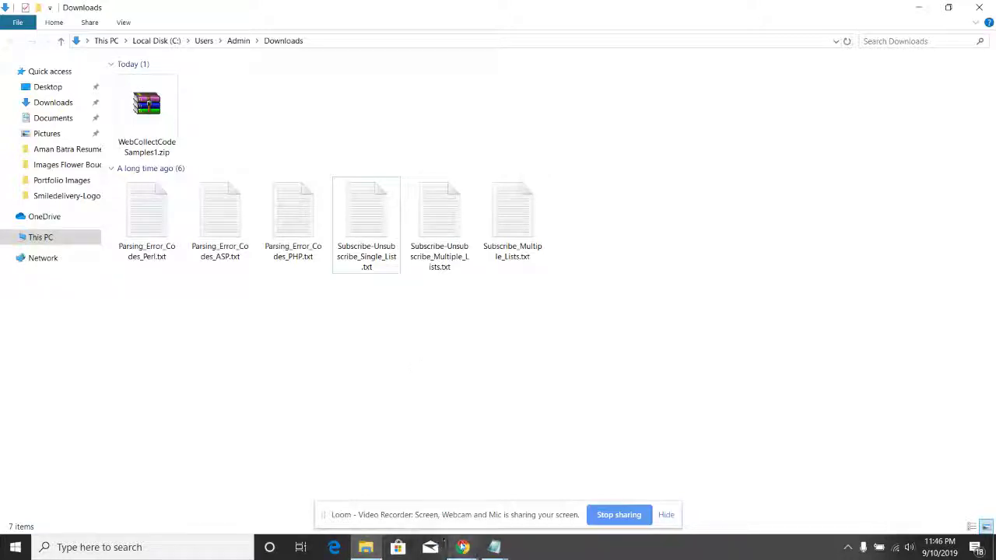
- Switch back to the webcollect.php editor in Chrome and check the path and name of the file being edited
click(463, 547)
click(400, 355)
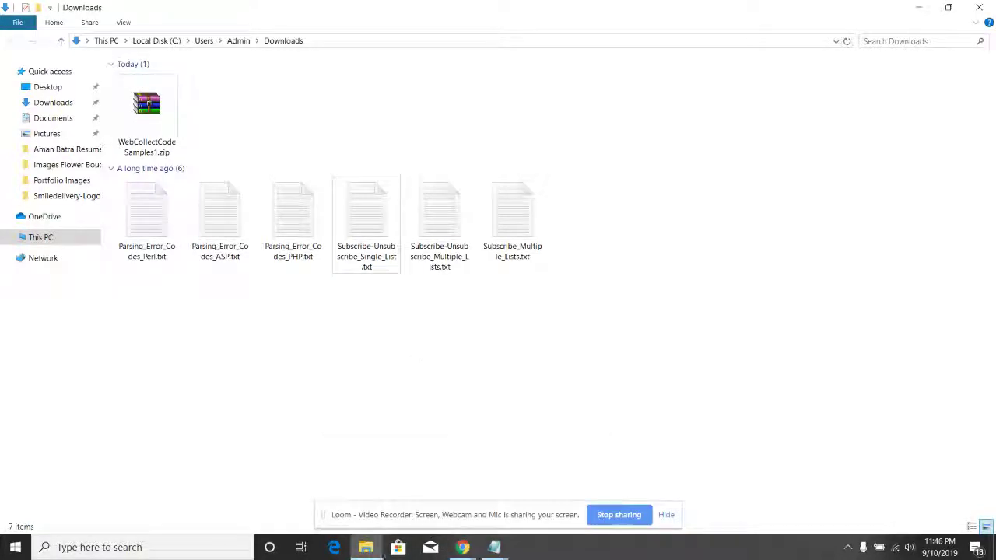
click(465, 547)
click(391, 485)
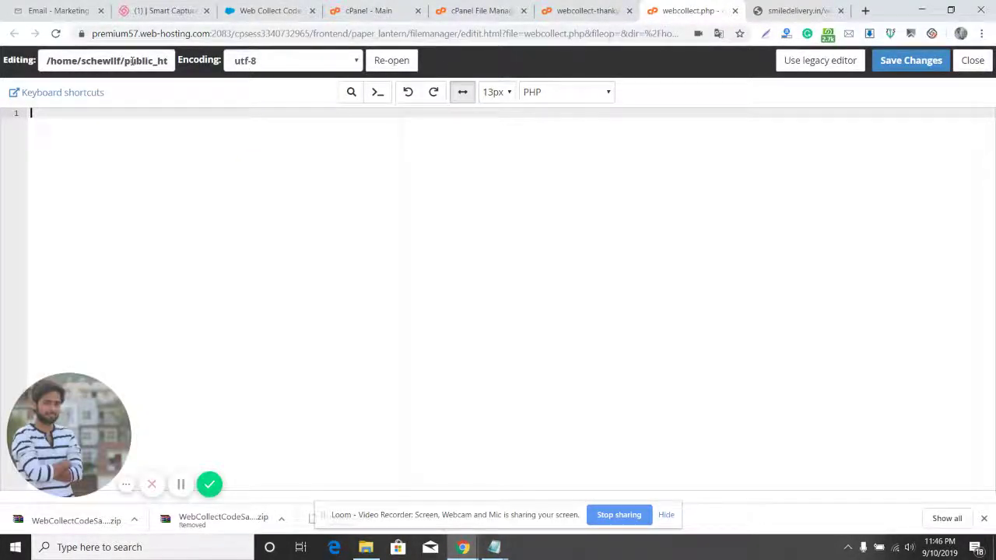
drag(133, 61, 274, 71)
click(136, 76)
drag(100, 62, 191, 69)
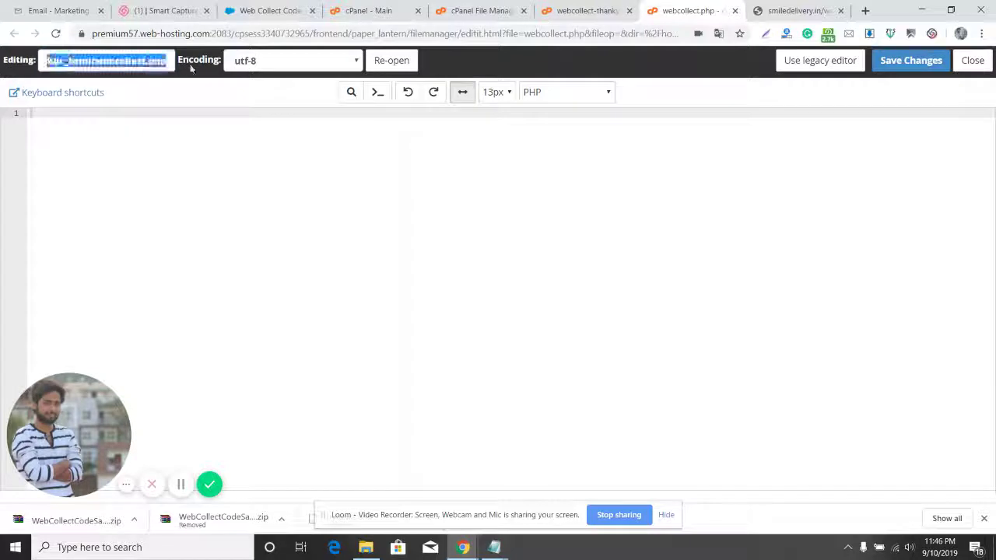
click(124, 63)
double_click(122, 63)
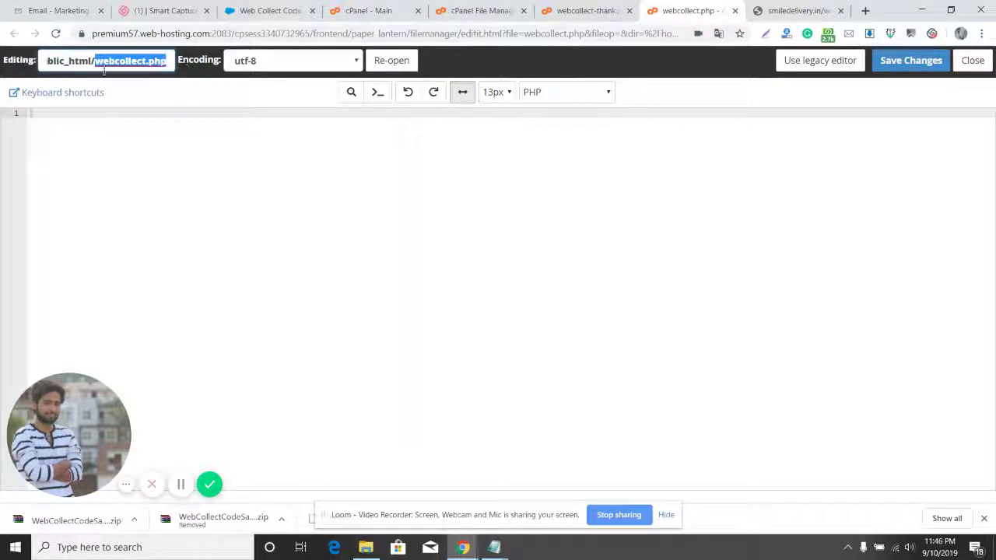
- Paste the copied single-list subscribe/unsubscribe code into the empty webcollect.php file
click(215, 154)
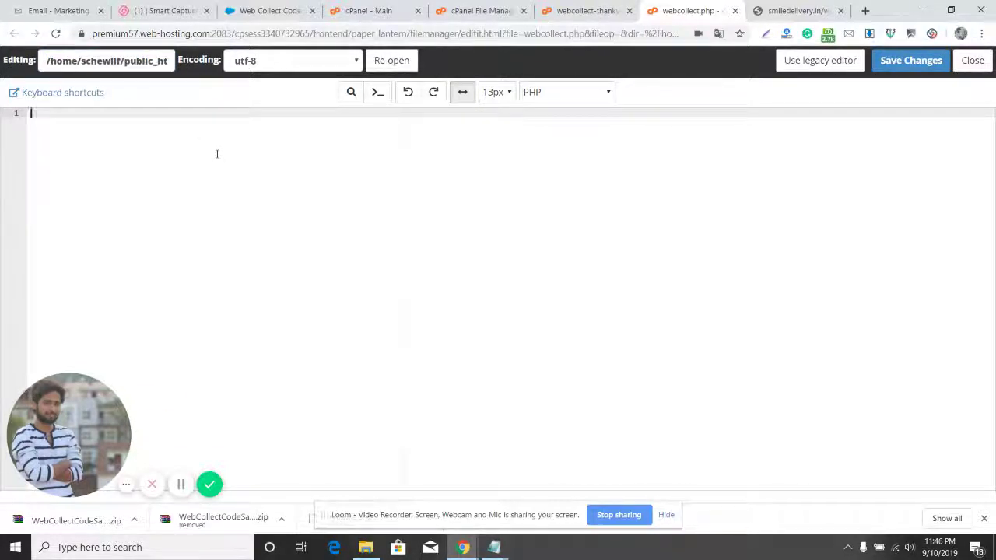
key(ctrl+v)
scroll(217, 154, up, 10)
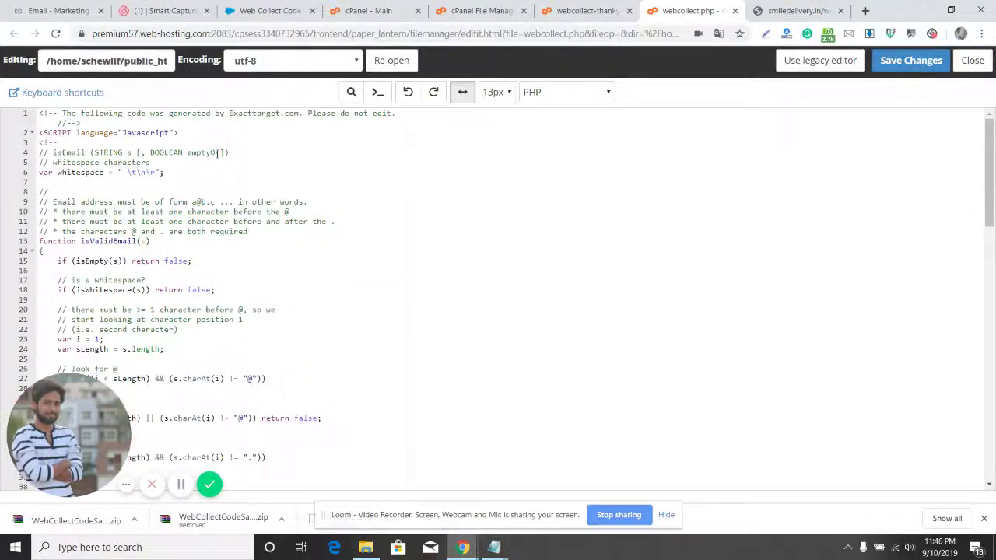
- Review the pasted code in webcollect.php, from the opening script tag and e-mail validation functions to the form table
scroll(280, 215, down, 3)
scroll(279, 215, down, 5)
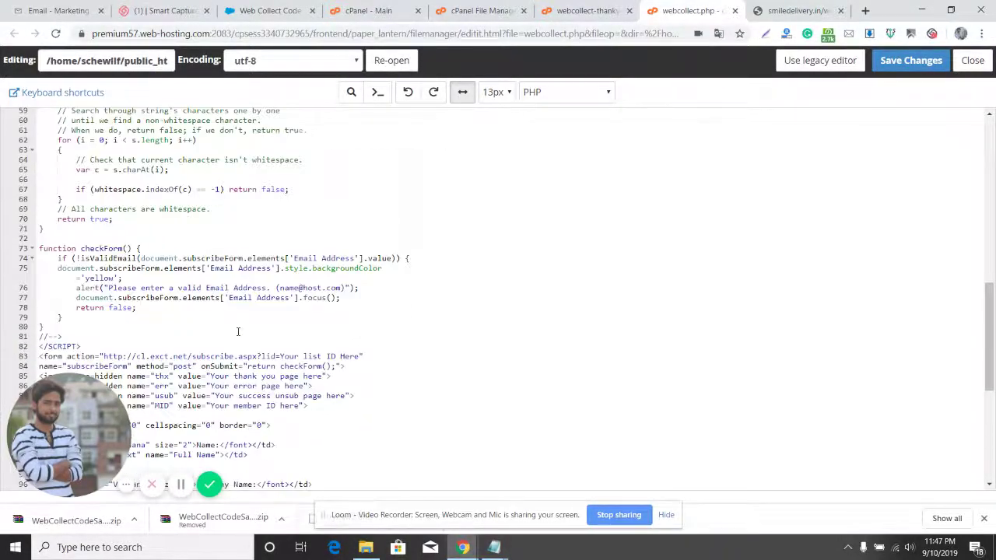
scroll(238, 327, up, 10)
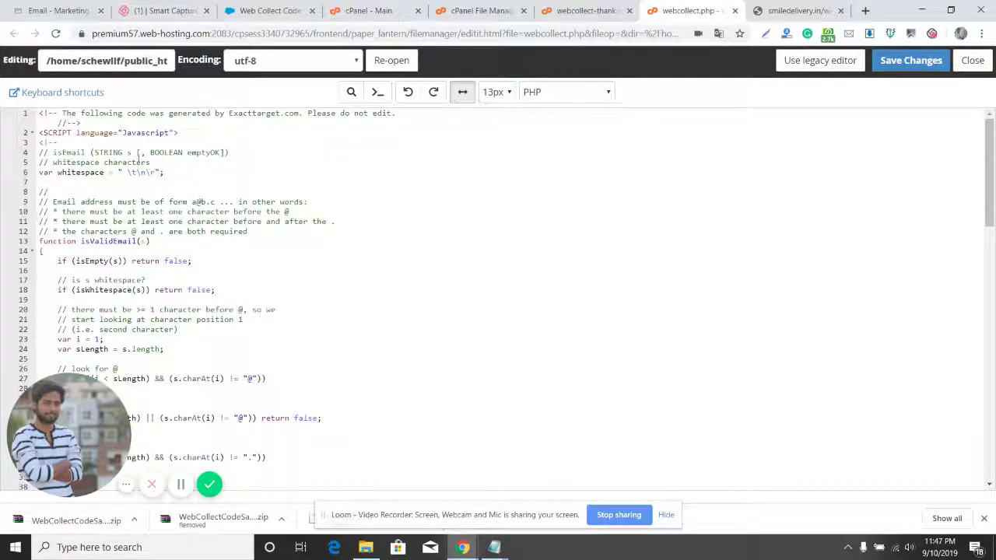
drag(39, 133, 281, 418)
scroll(280, 412, down, 2)
scroll(281, 413, down, 5)
key(shift+Down)
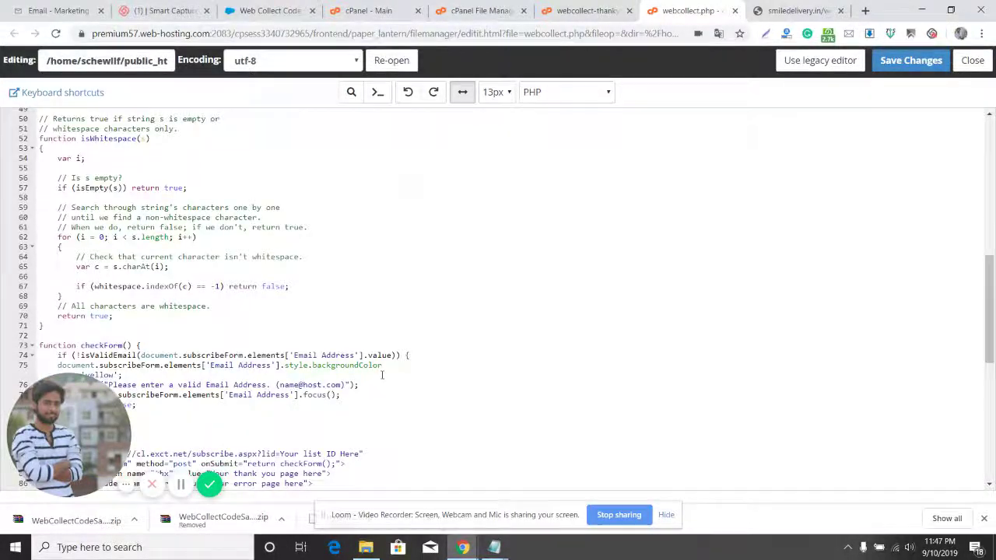
key(shift+Down)
key(shift+Down)
key(shift+Down)
key(shift+Down)
key(shift+Down)
key(shift+Down)
key(shift+Down)
key(shift+Down)
key(shift+Down)
scroll(382, 375, down, 4)
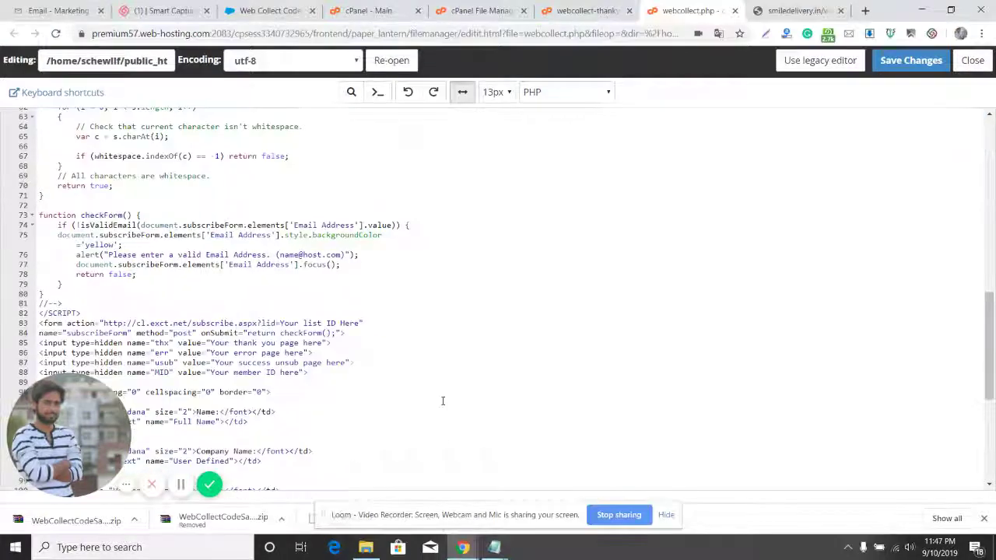
scroll(443, 400, up, 1)
scroll(332, 244, down, 6)
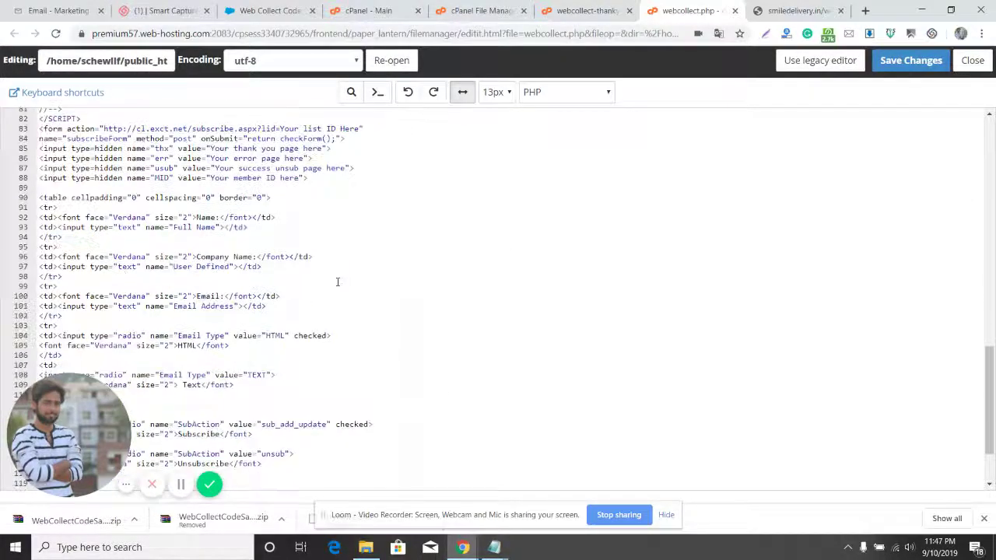
scroll(337, 280, up, 2)
- Examine the subscribe form's opening tag and the hidden inputs that follow the closing script tag
click(67, 206)
key(Right)
key(Right)
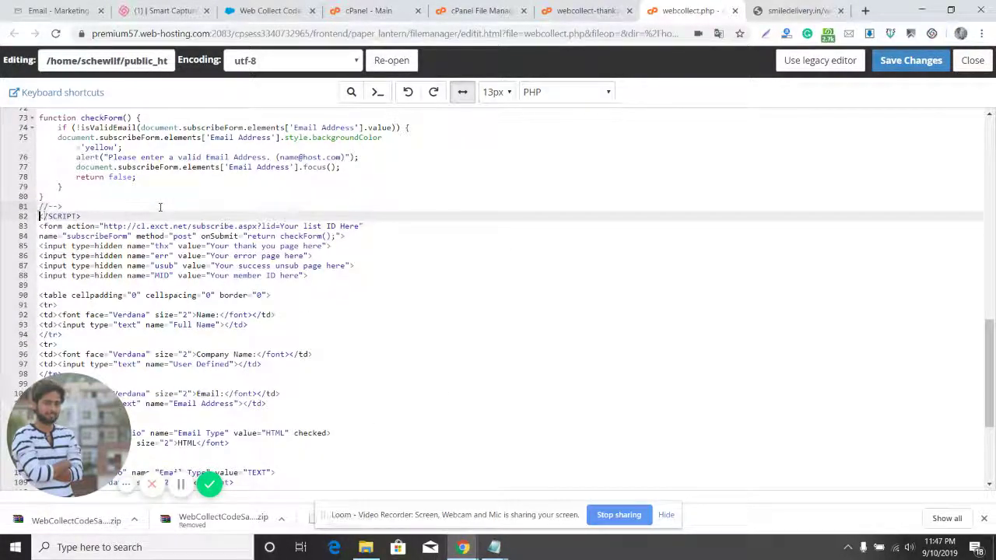
key(Down)
key(Down)
key(Up)
key(shift+Down)
key(shift+Down)
key(shift+Down)
key(shift+Down)
key(shift+Down)
key(shift+Down)
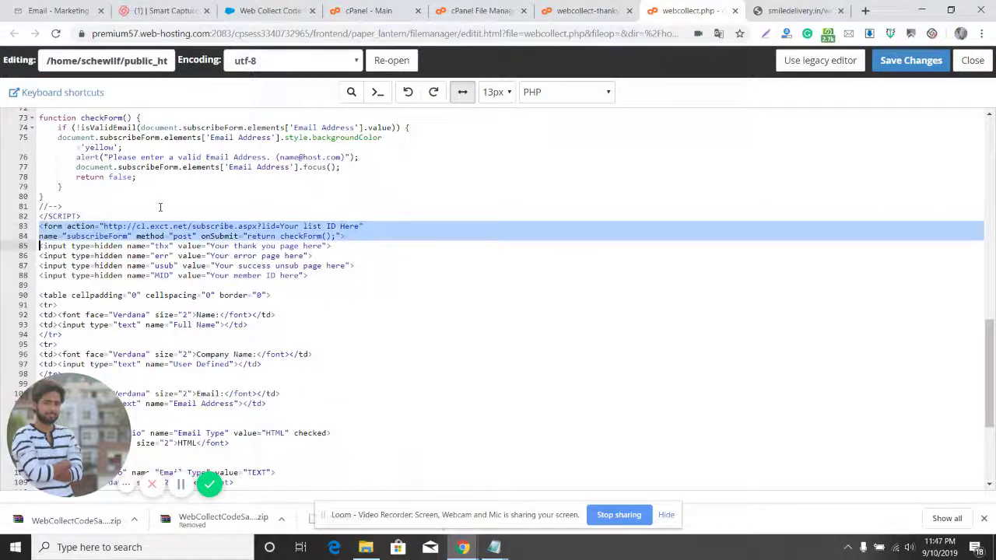
click(146, 255)
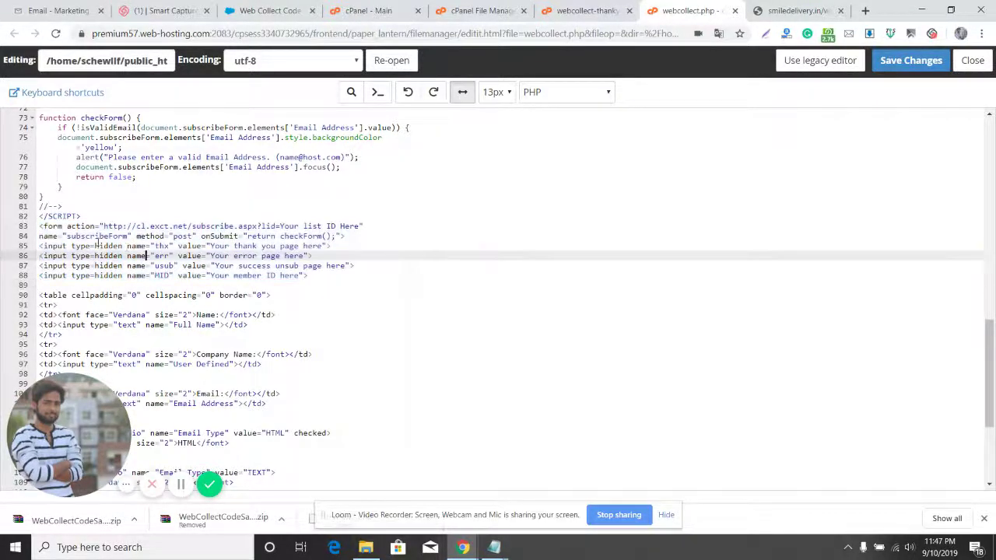
- Select the "Your list ID Here" placeholder in the form action and copy the Smile Delivery List's list ID from Email Studio
drag(103, 226, 361, 225)
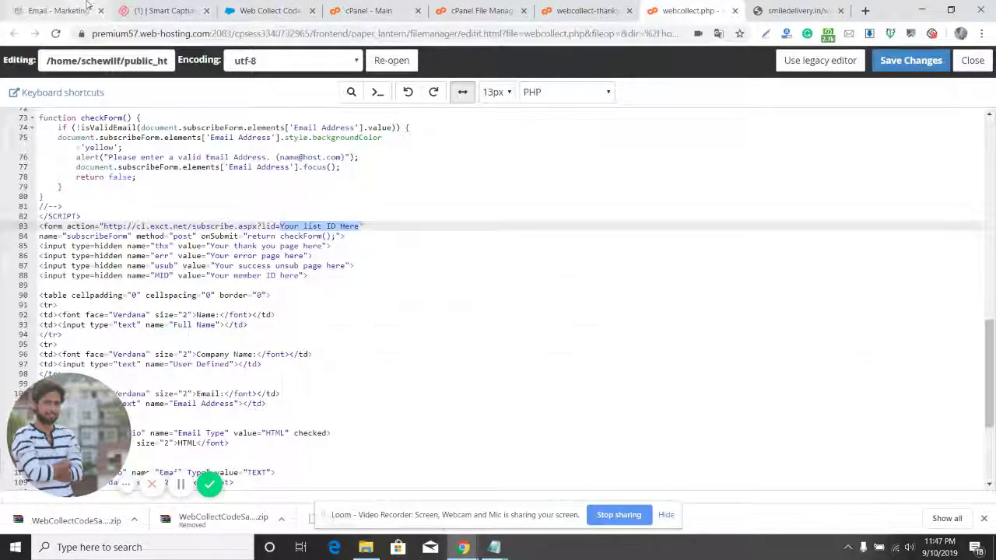
click(54, 10)
click(256, 130)
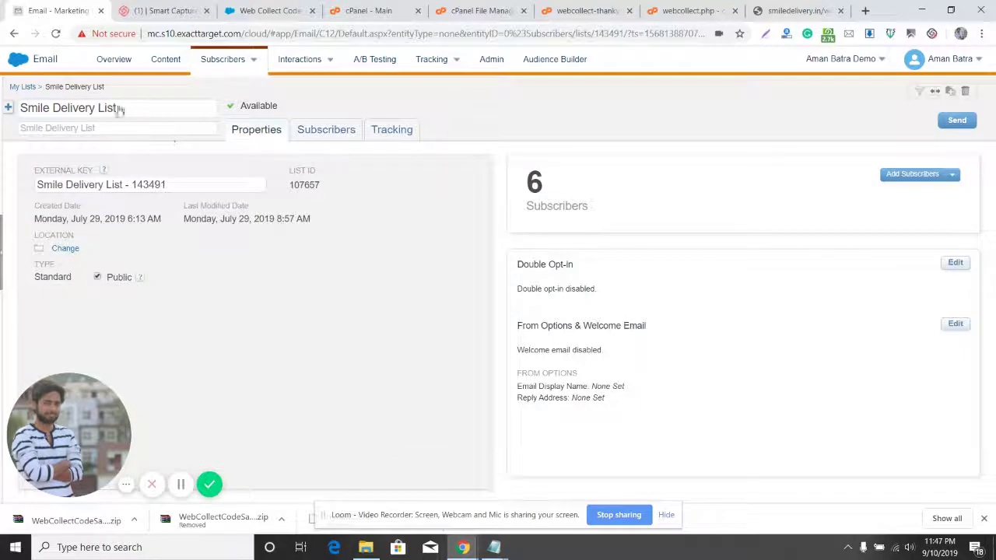
drag(125, 107, 18, 108)
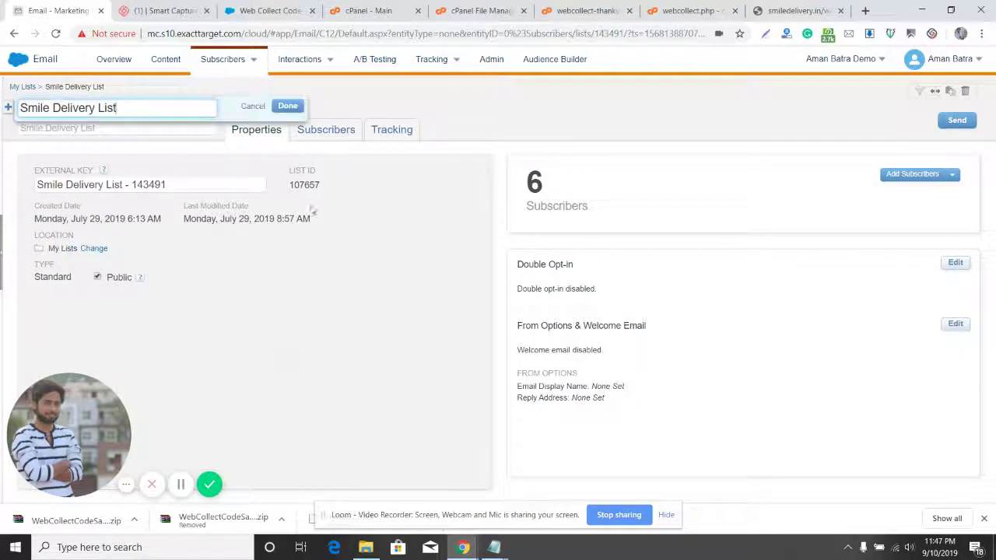
double_click(304, 185)
key(ctrl+c)
right_click(306, 187)
click(324, 195)
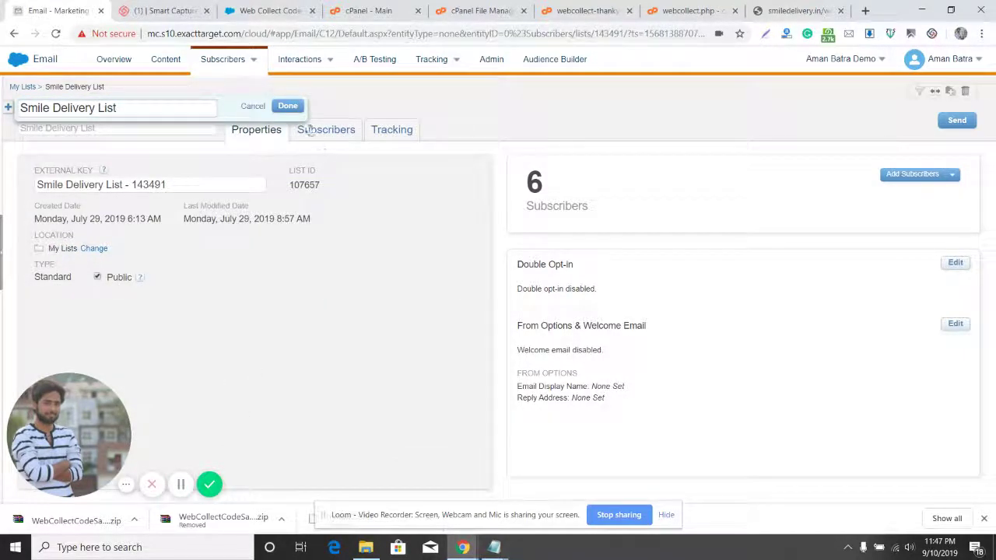
click(287, 105)
- Replace the "Your list ID Here" placeholder in the form action of webcollect.php with the list ID 107657
click(781, 9)
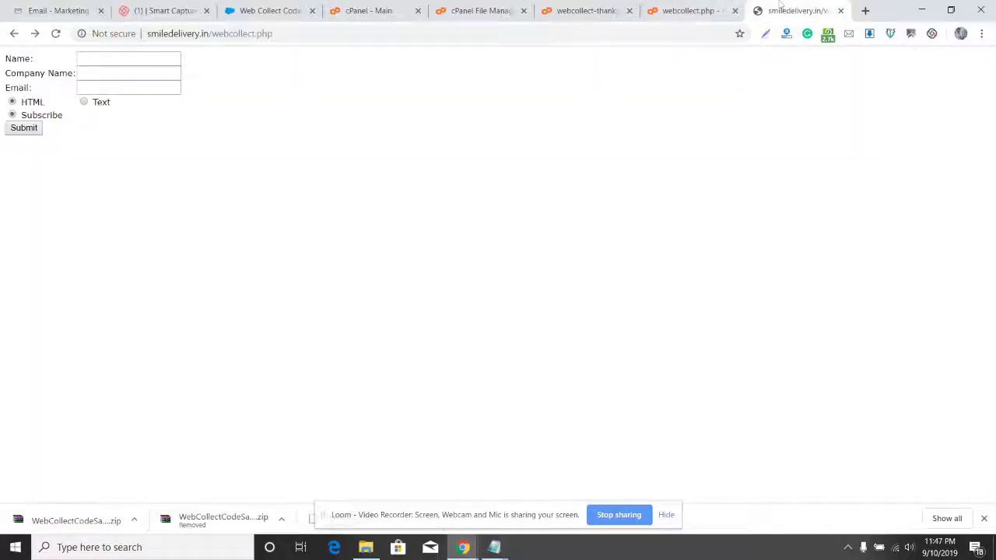
click(493, 10)
click(591, 9)
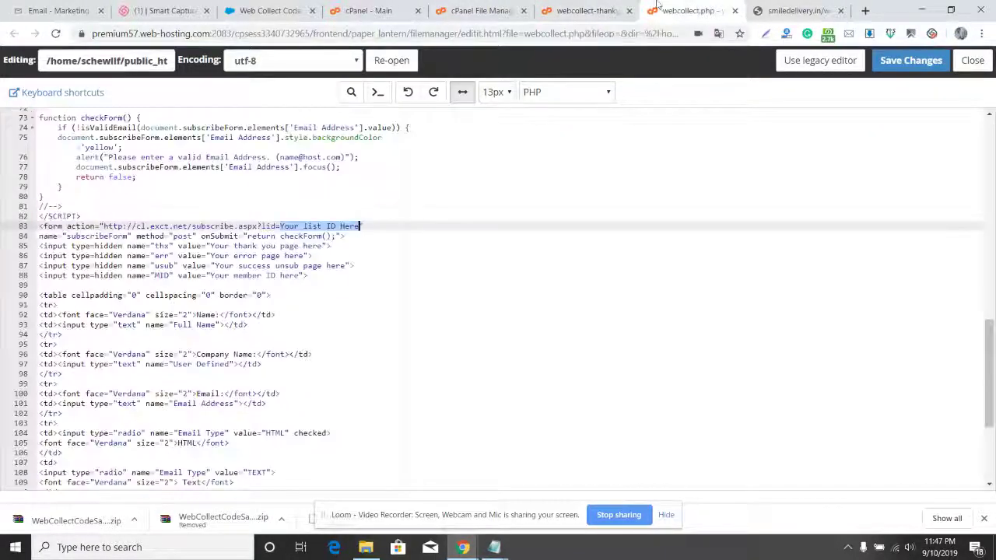
click(654, 9)
key(BackSpace)
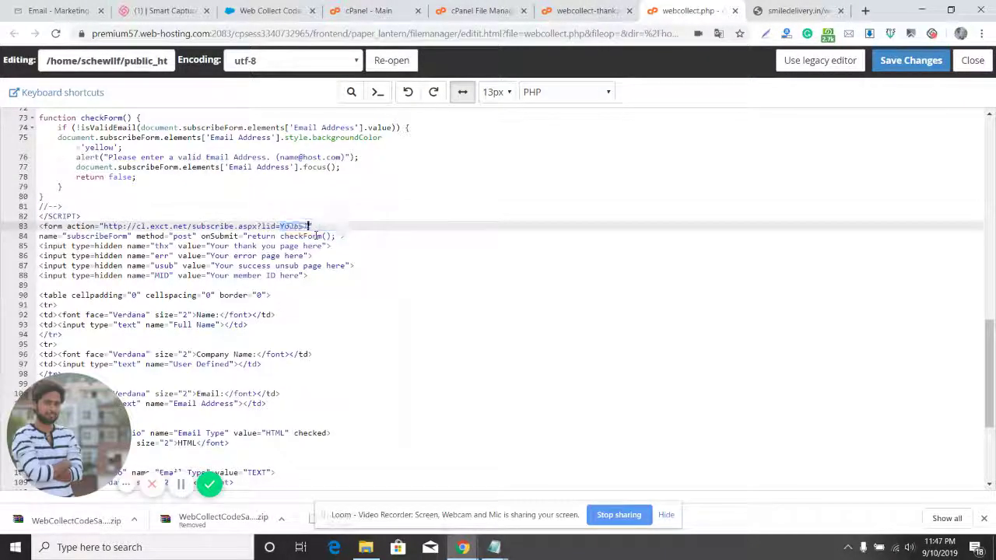
- Paste list ID 107657 into the form action and select the "Your thank you page here" placeholder of the thx hidden input
key(ctrl+v)
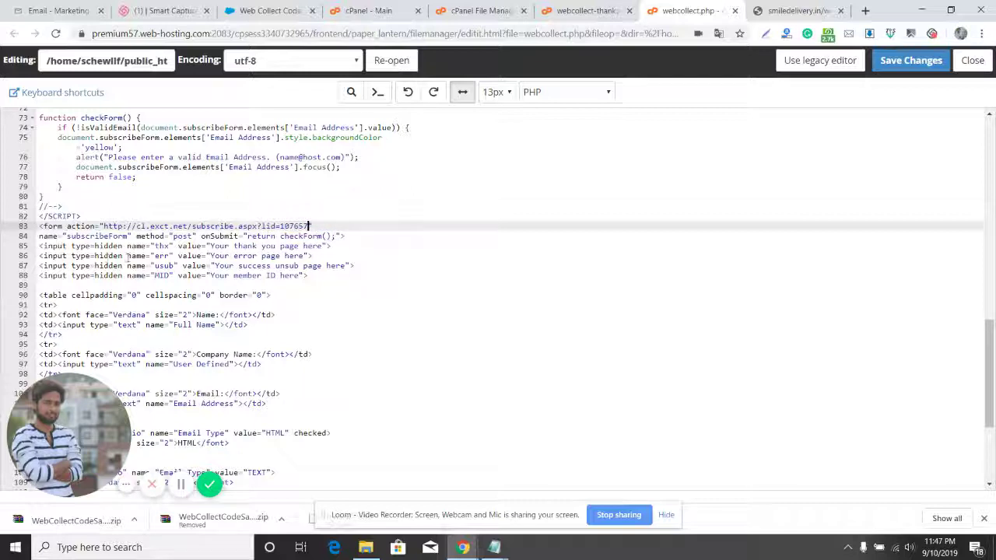
double_click(161, 246)
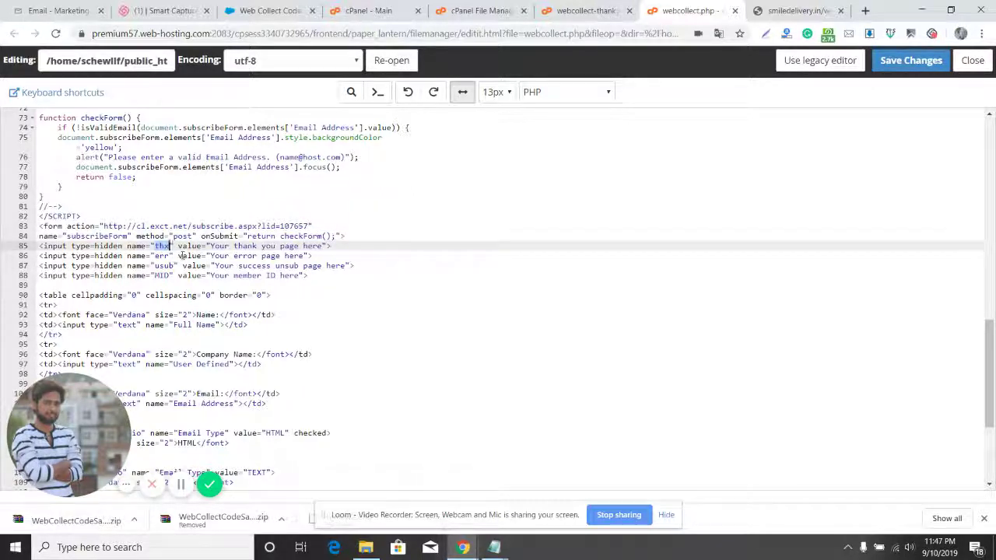
drag(209, 246, 324, 246)
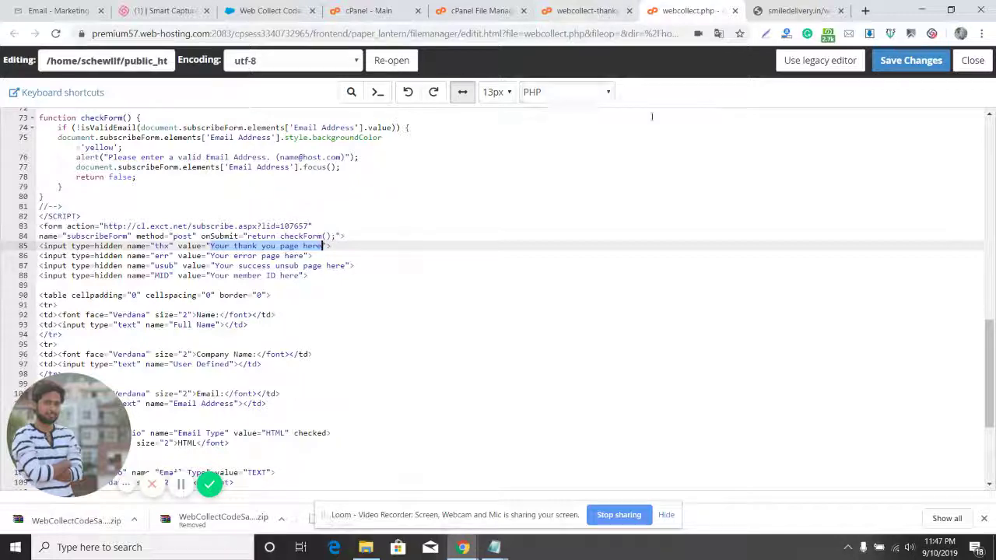
- Copy the file name webcollect-thankyou.php from the thank-you page's editor
click(756, 10)
click(689, 10)
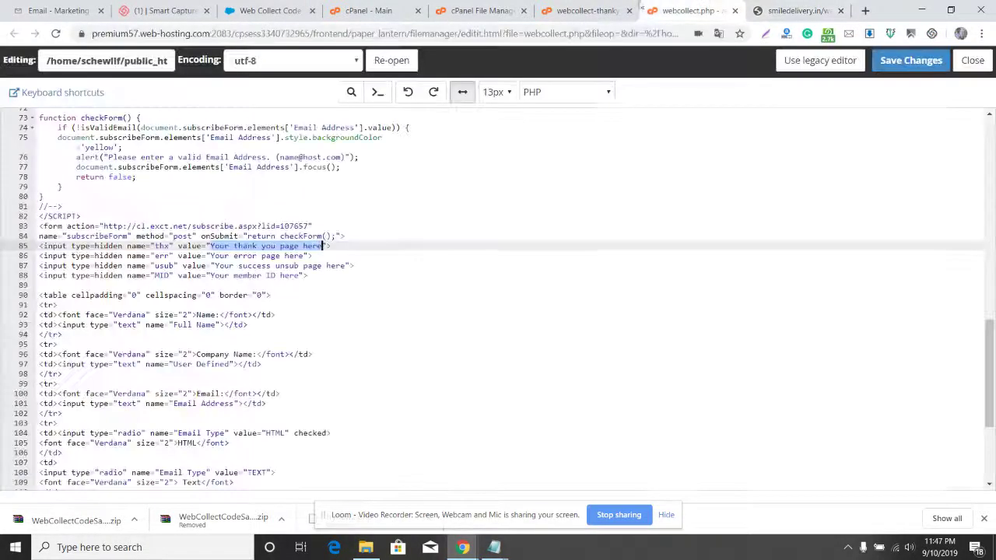
click(587, 10)
drag(118, 63, 240, 78)
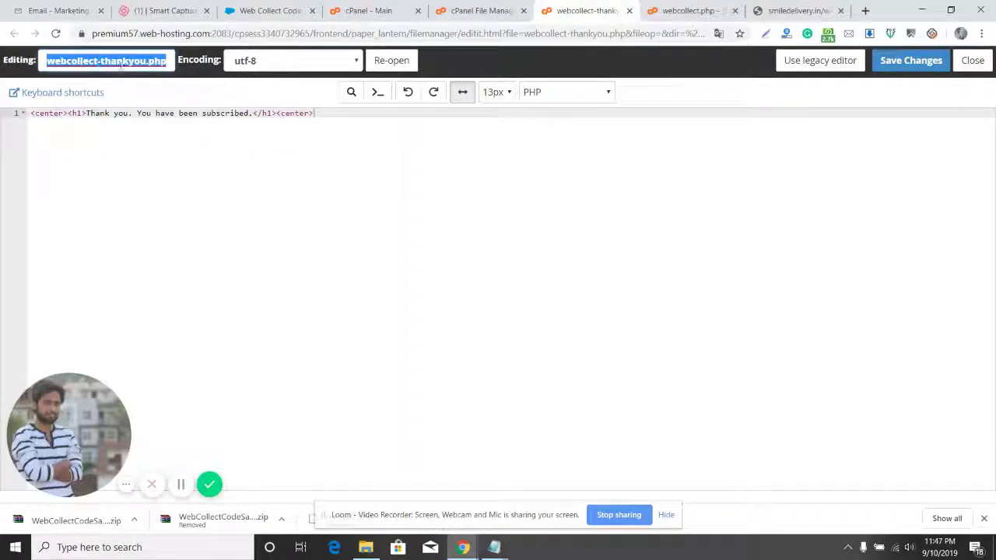
click(121, 64)
drag(66, 62, 168, 62)
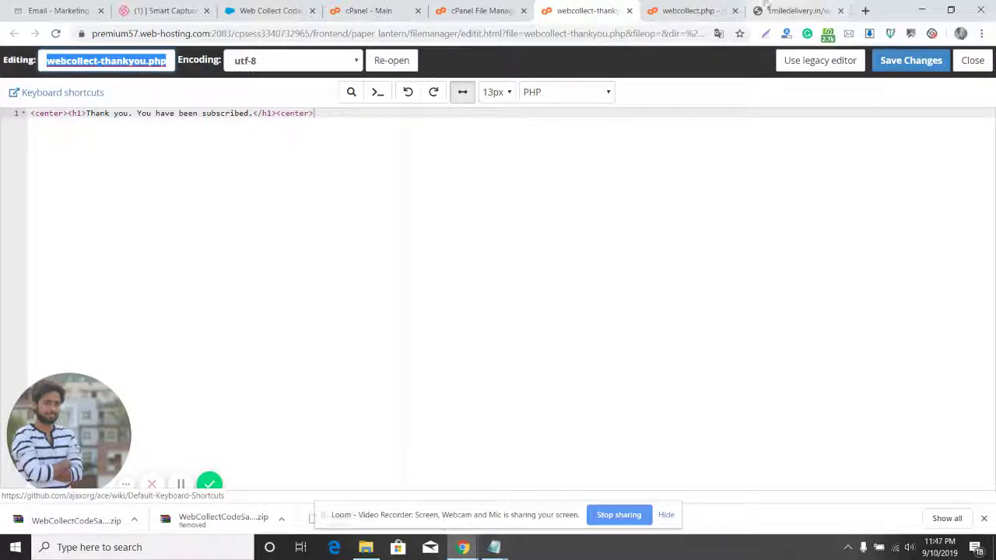
click(865, 11)
text(smiledelivery.in/th)
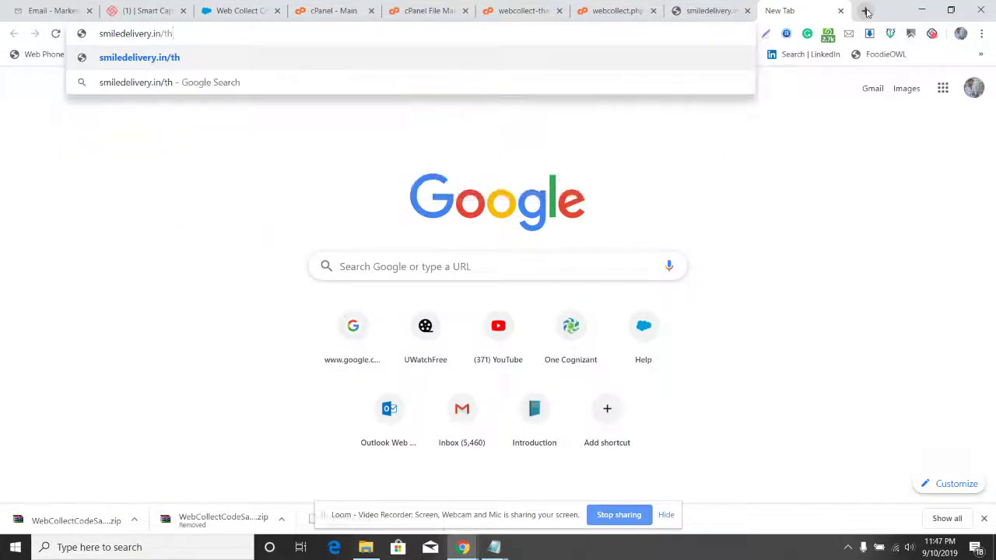
key(BackSpace)
key(BackSpace)
text(m)
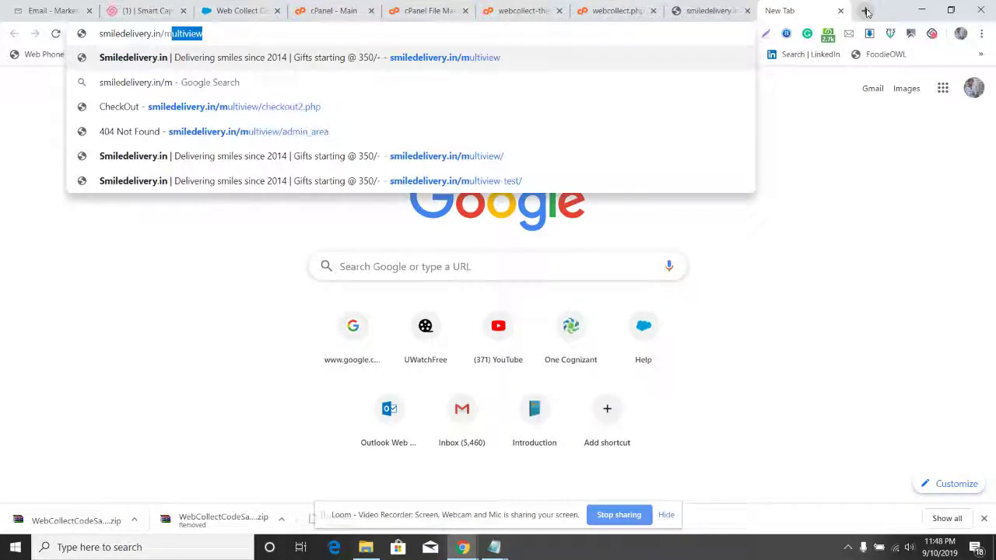
key(BackSpace)
key(BackSpace)
text(th)
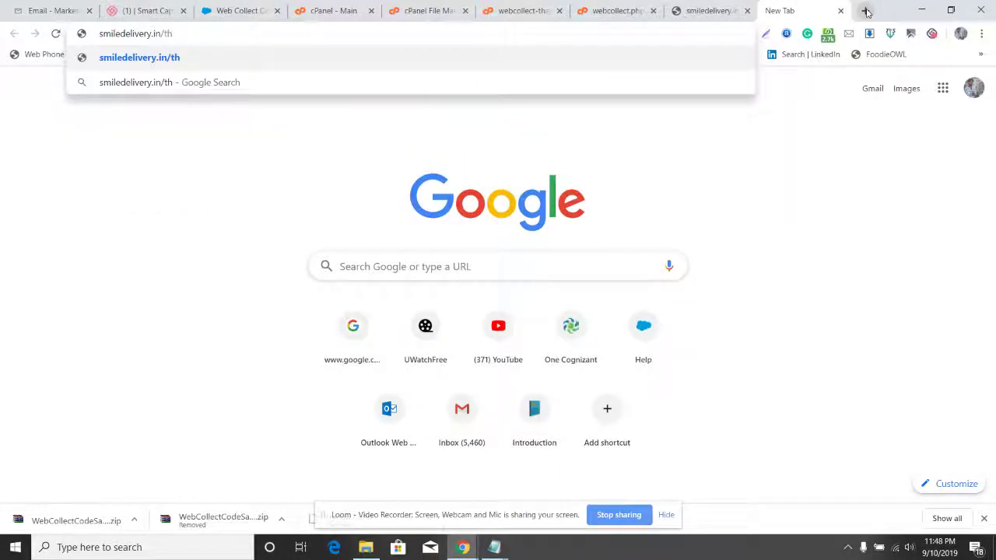
key(BackSpace)
key(BackSpace)
click(707, 10)
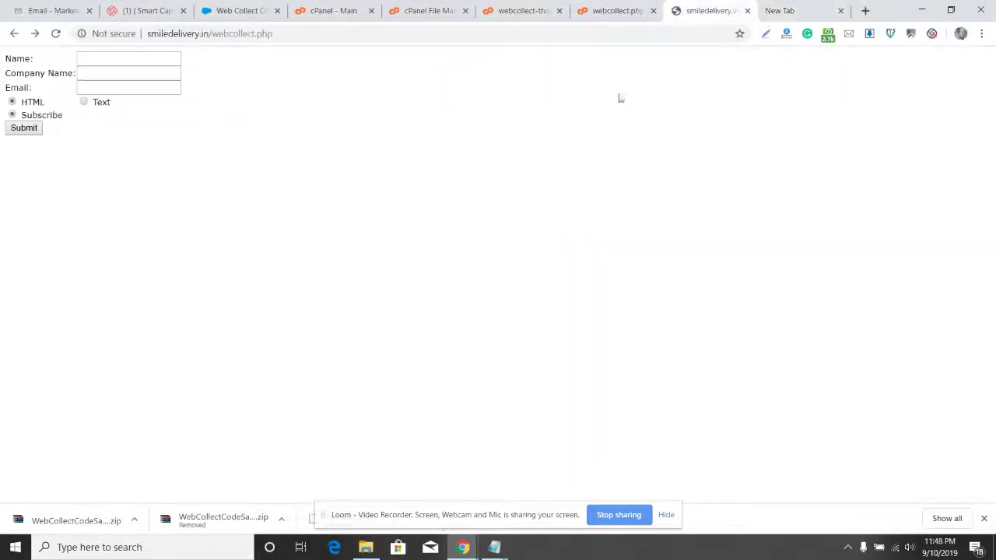
click(614, 7)
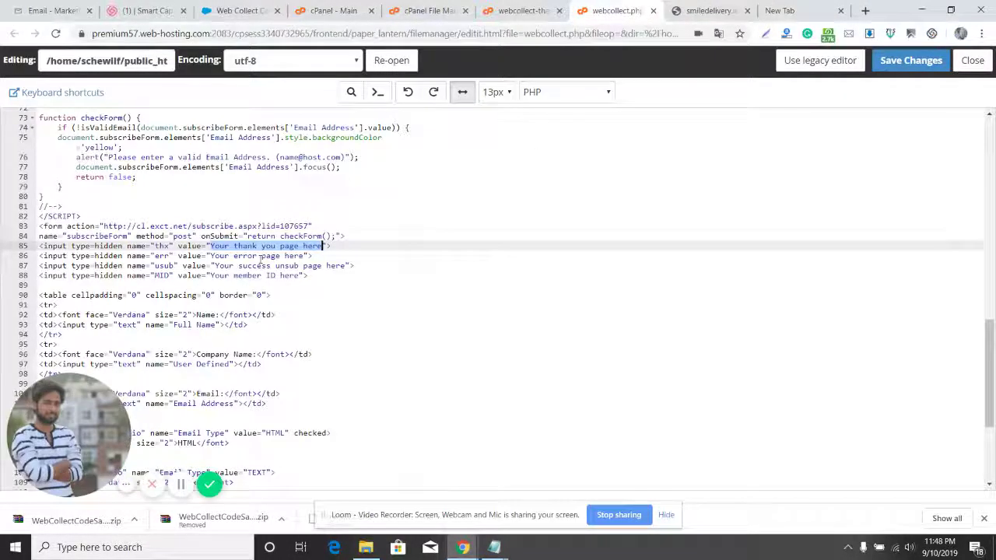
key(ctrl+v)
click(336, 10)
click(425, 10)
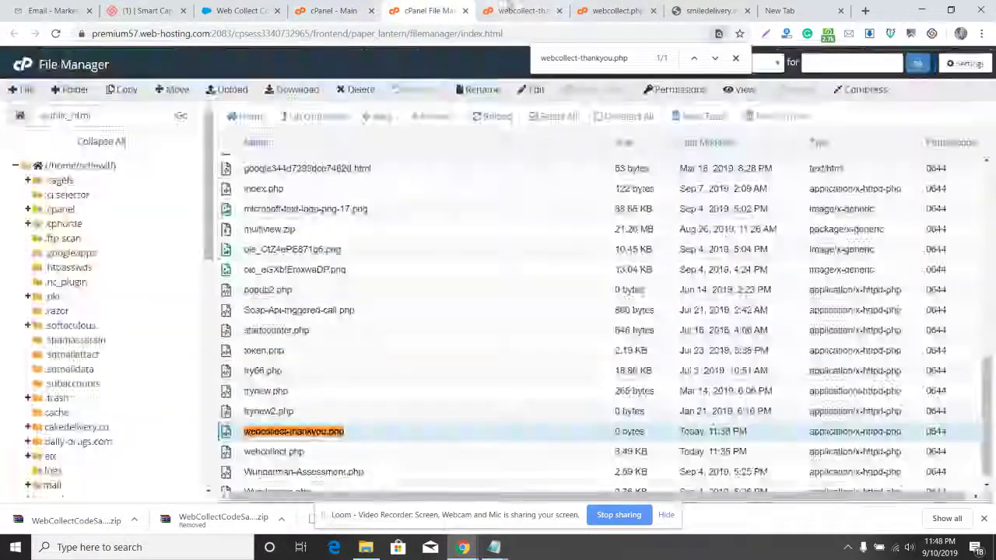
- Copy the thank-you page's file name and replace the thx input's placeholder in webcollect.php with webcollect-thankyou.php
click(523, 10)
drag(128, 66, 175, 66)
drag(59, 61, 251, 67)
key(ctrl+c)
click(590, 8)
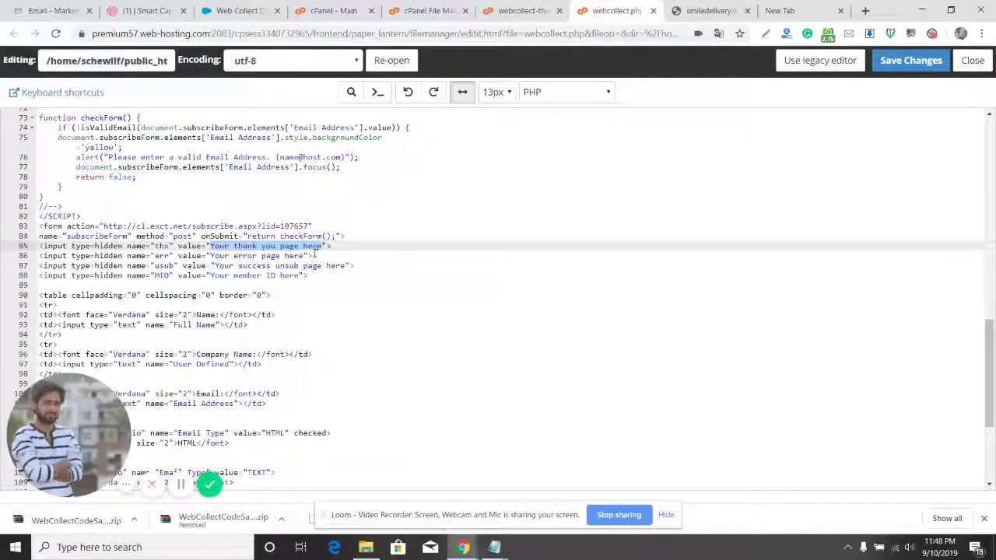
key(ctrl+v)
click(210, 246)
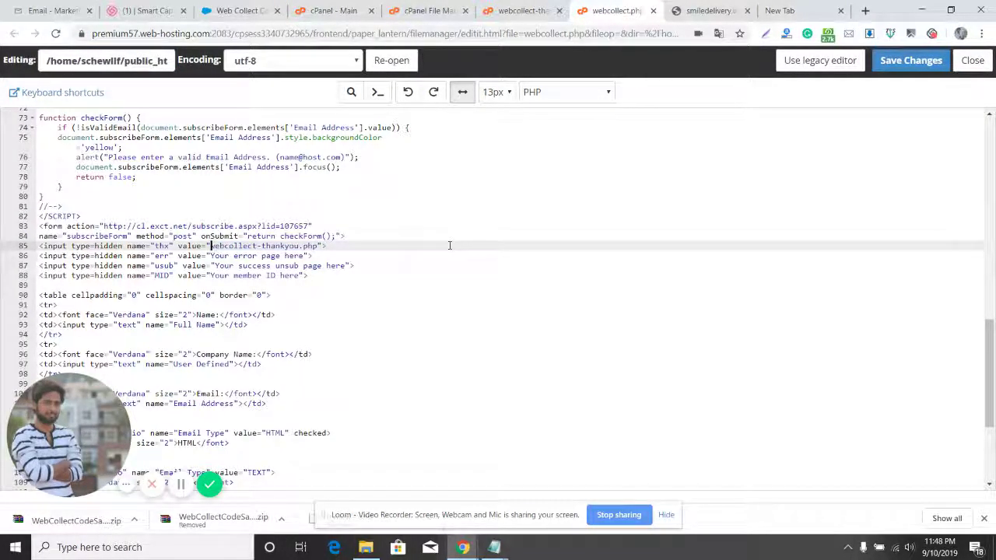
text(http)
text(s://smiledel)
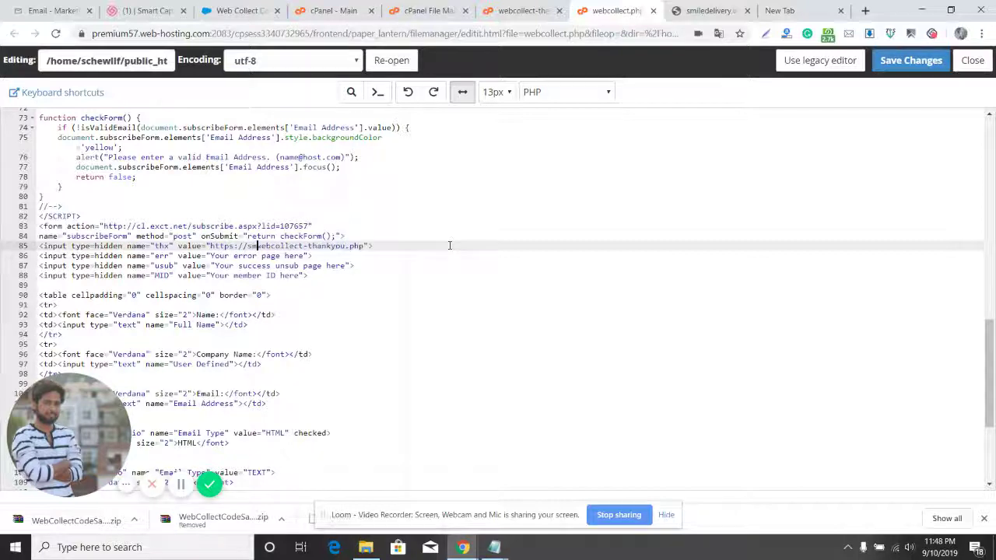
text(.in/)
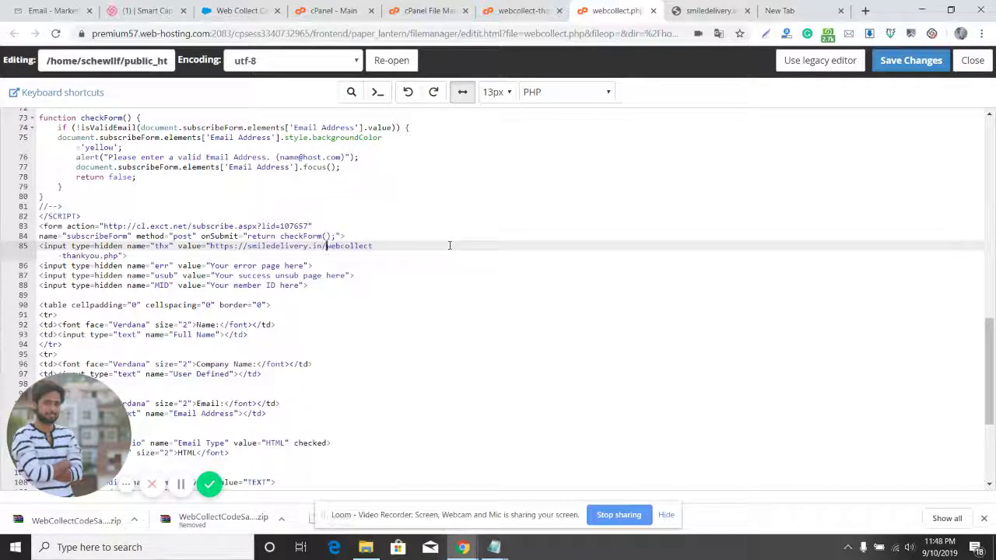
- Check the thank-you page by opening the thx input's URL in a separate browser tab, and close that tab
drag(372, 246, 119, 256)
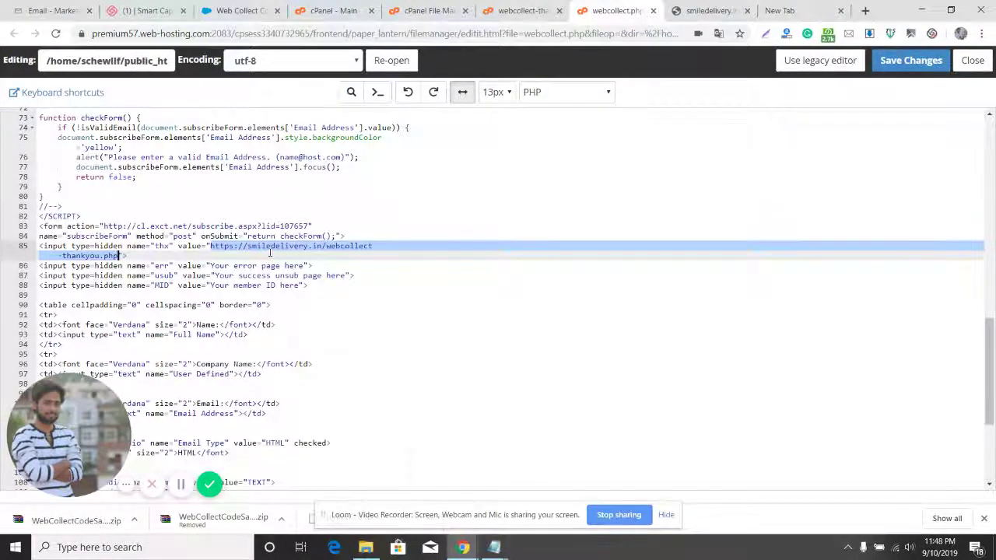
key(ctrl+c)
key(ctrl+t)
key(ctrl+v)
key(Return)
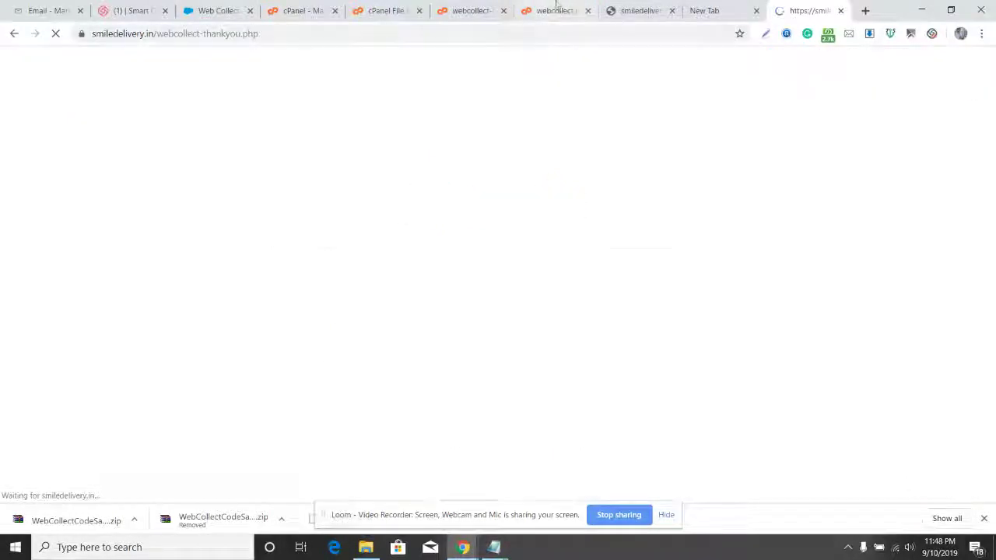
drag(340, 64, 716, 65)
click(659, 105)
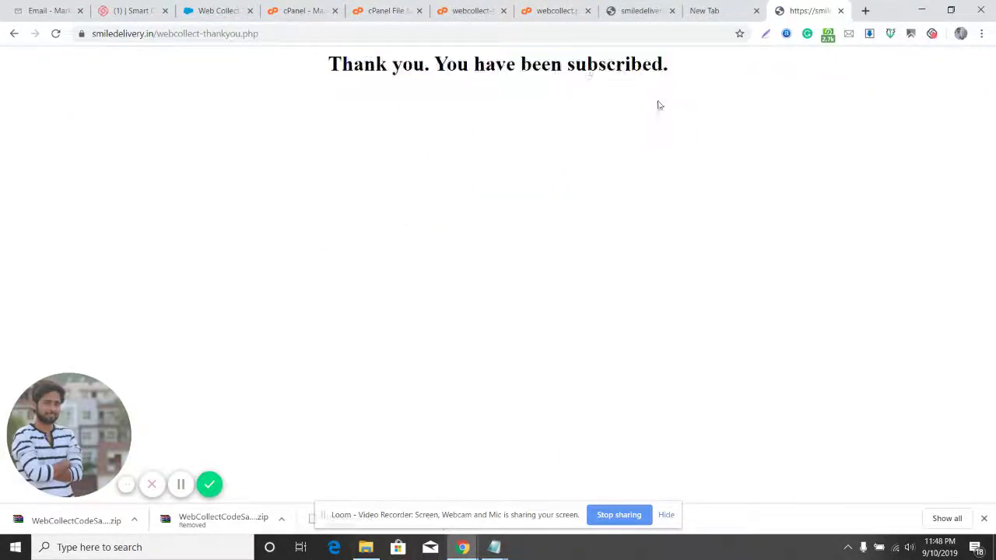
double_click(603, 66)
click(840, 11)
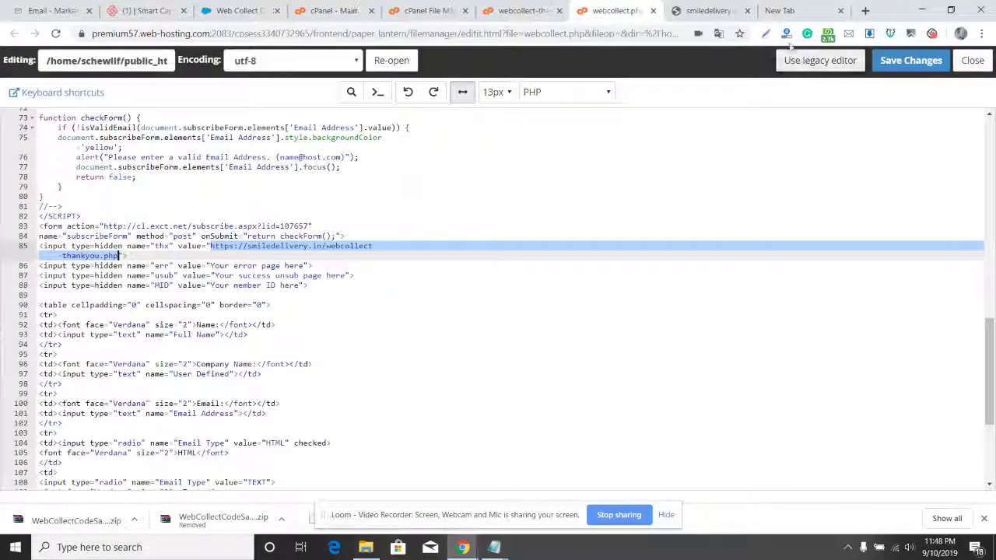
click(708, 10)
click(614, 10)
click(138, 255)
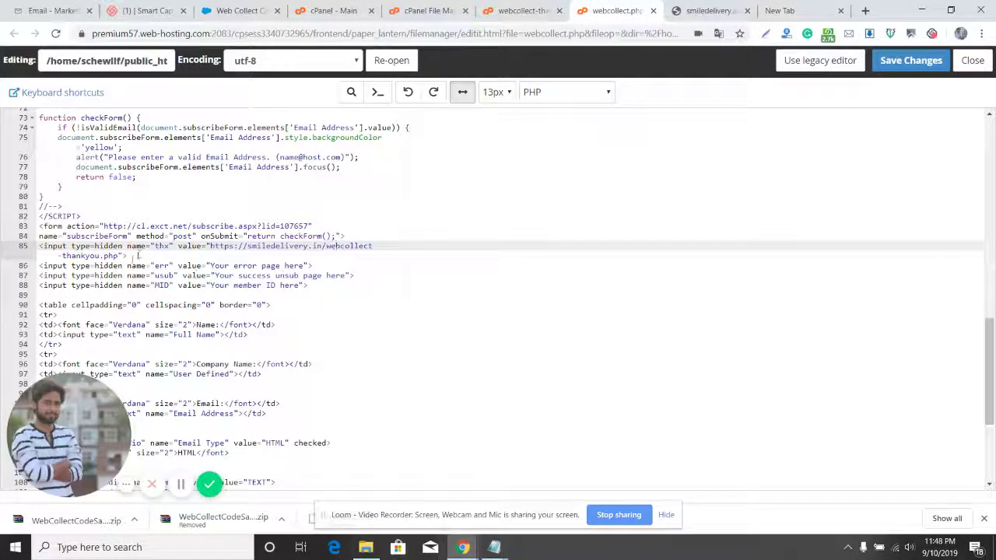
drag(209, 266, 305, 267)
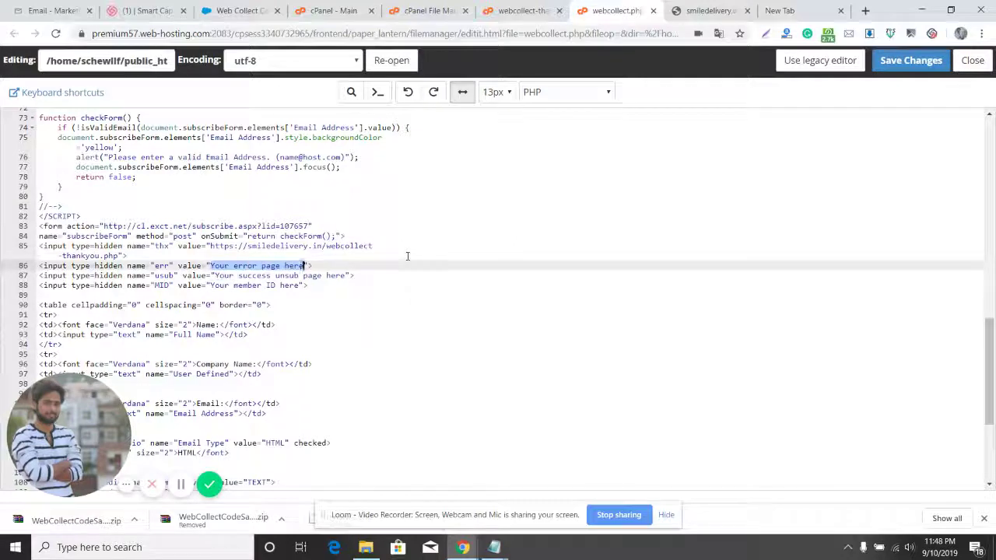
text(https:/)
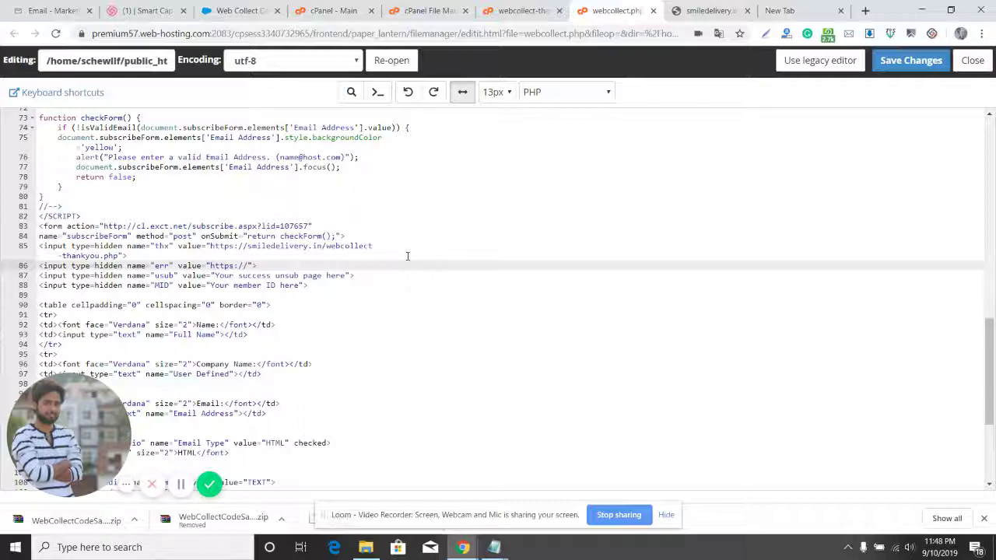
text(/Googl)
text(gle.co)
- Delete the whole usub hidden input line below the err input
click(407, 256)
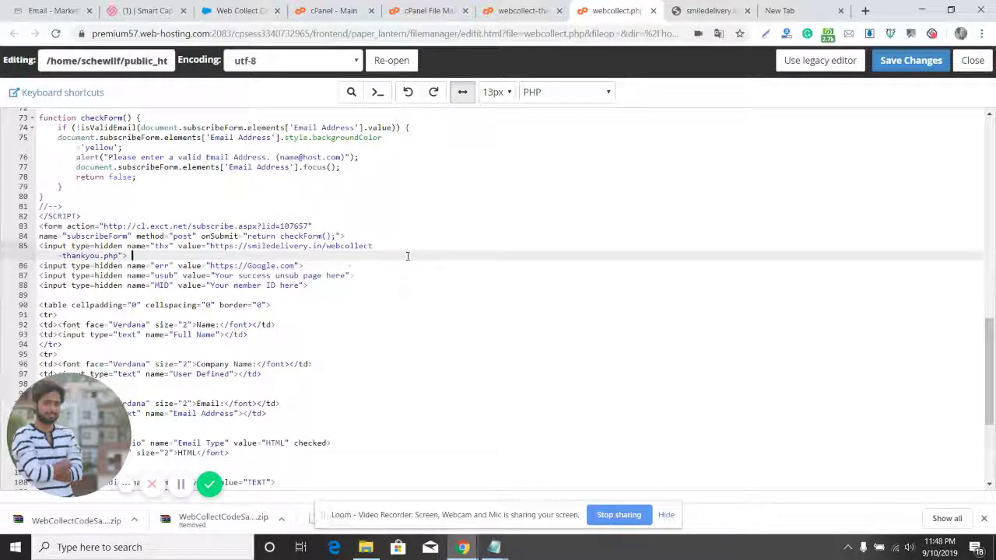
key(Right)
key(Down)
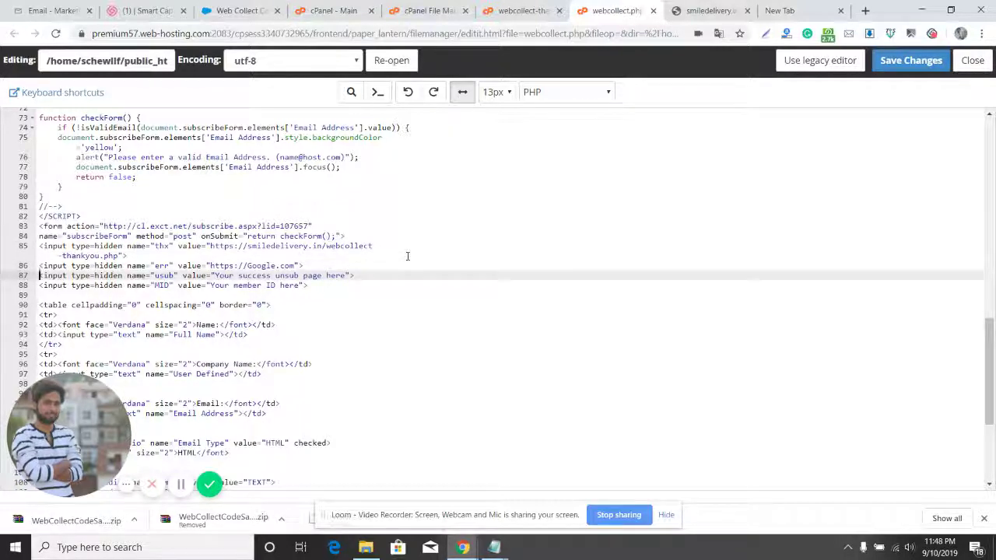
key(shift+End)
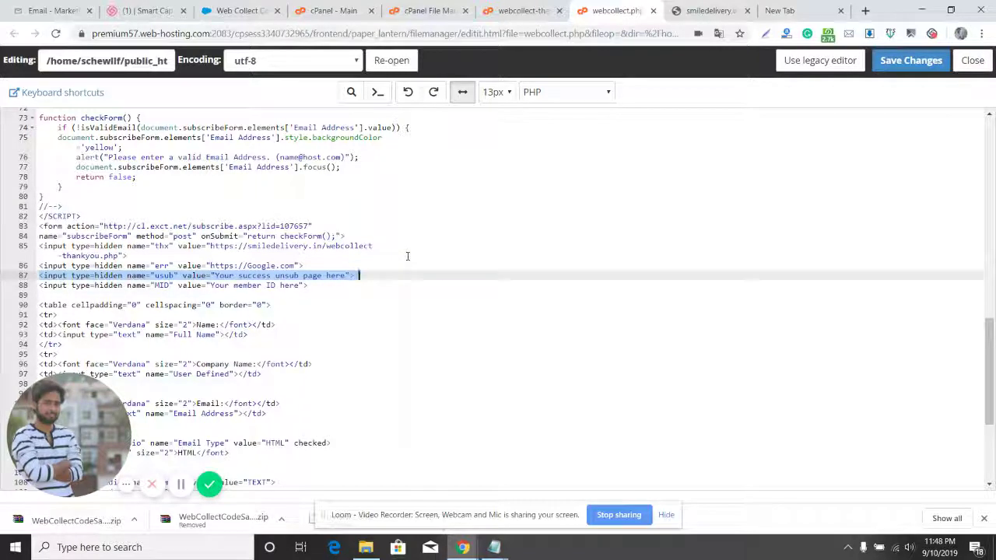
key(Delete)
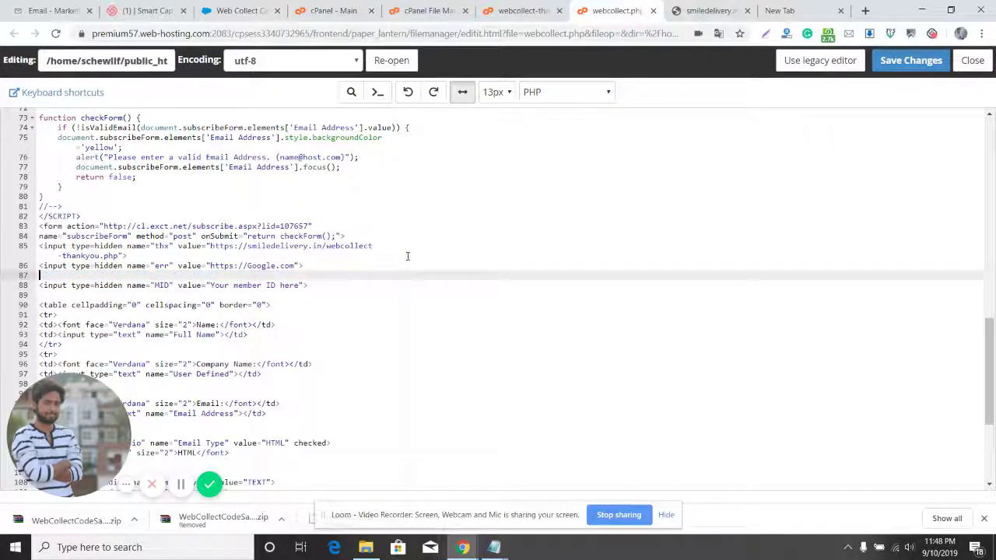
key(BackSpace)
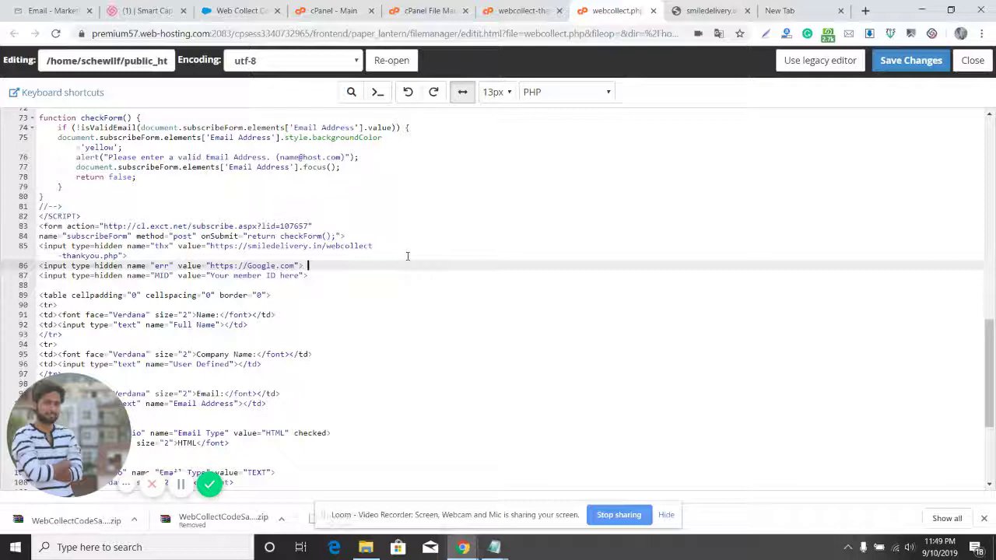
- Replace the "Your member ID here" placeholder of the MID hidden input with the account's member ID
key(Right)
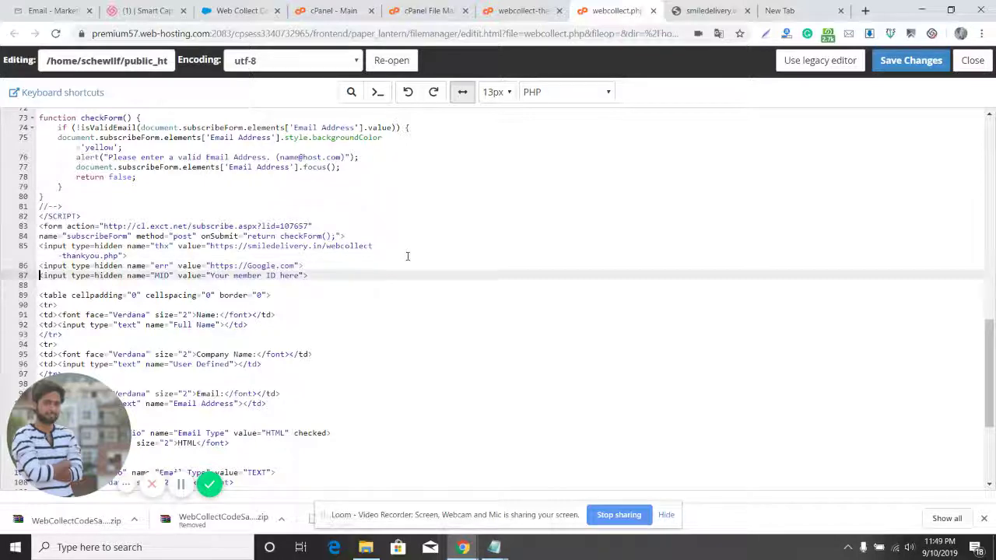
key(Down)
key(Left)
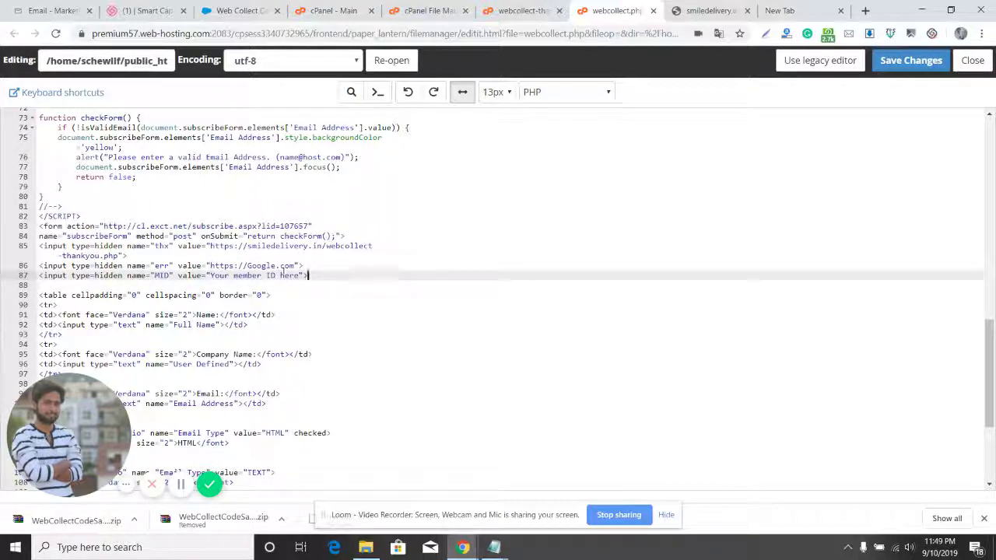
drag(210, 277, 299, 277)
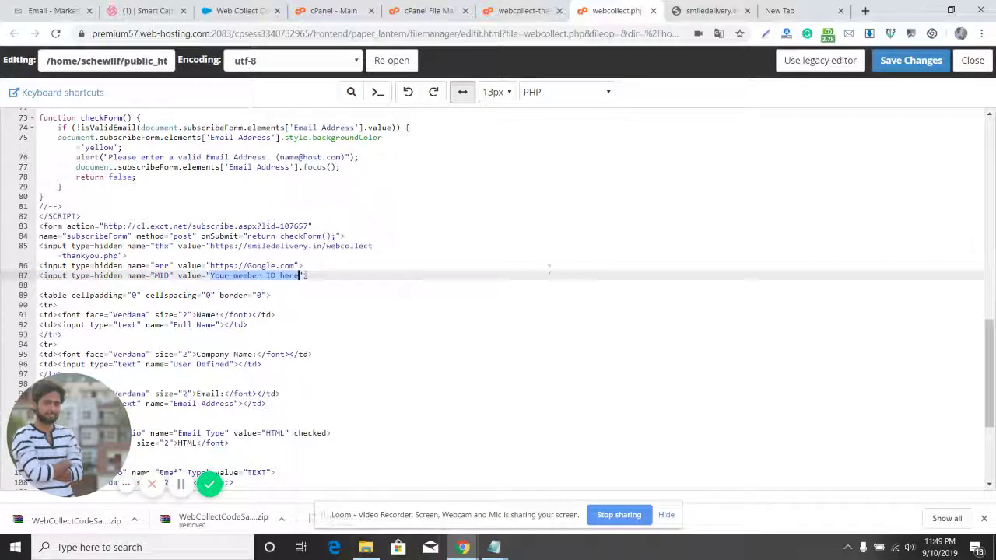
text(1)
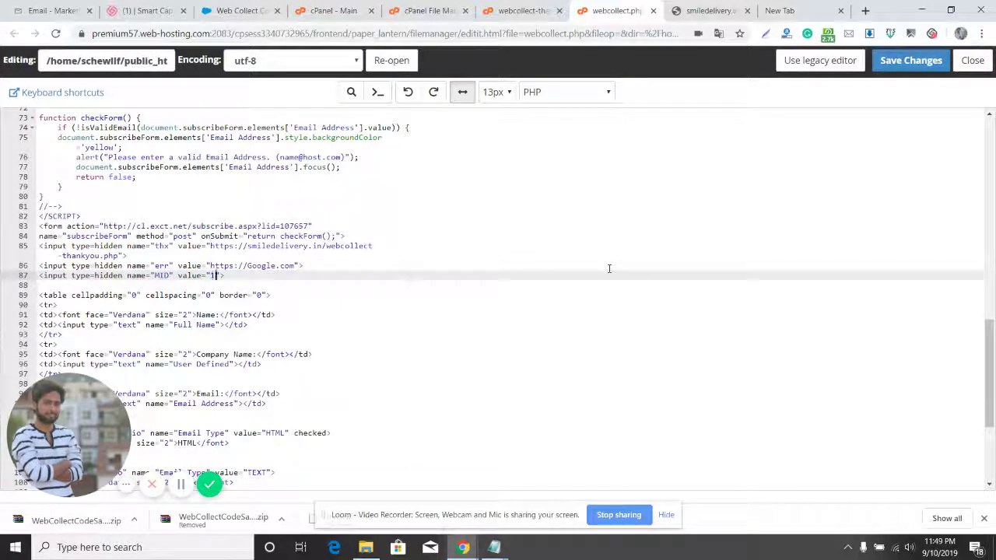
text(000146)
key(Return)
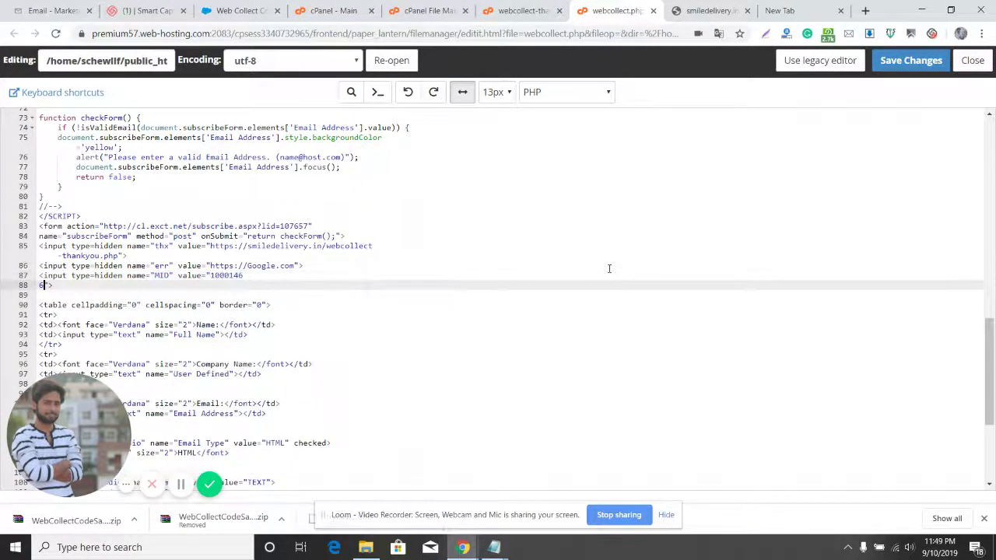
key(BackSpace)
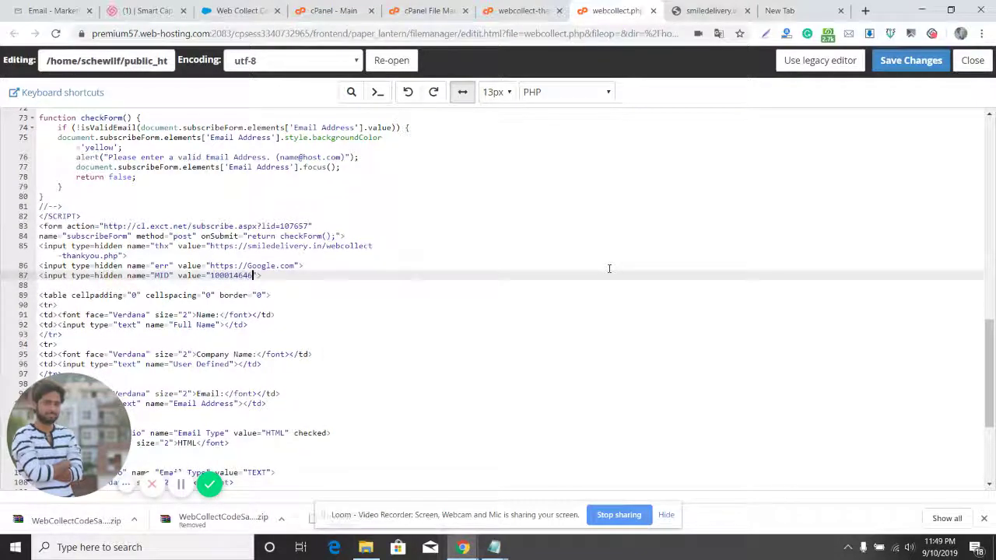
click(609, 268)
key(ctrl+1)
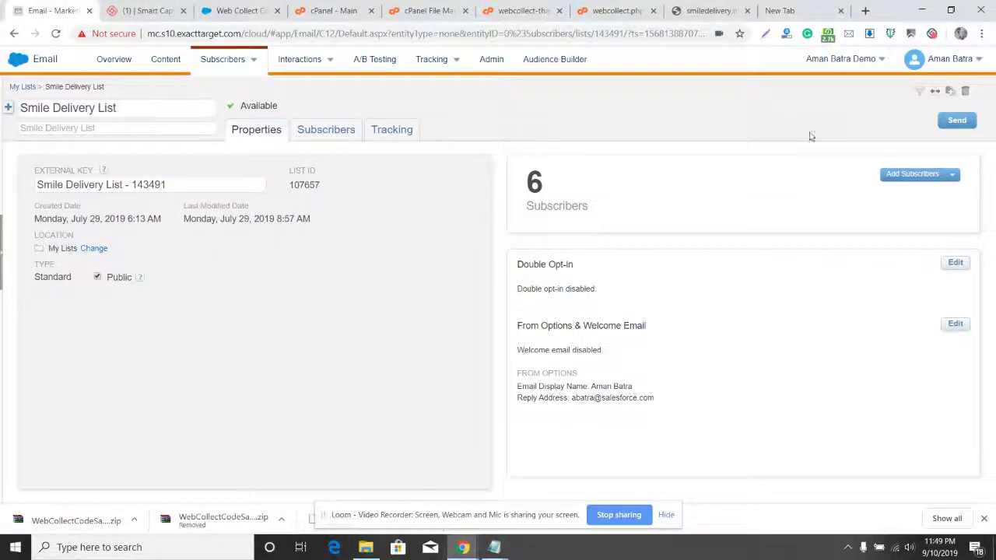
mouse_move(844, 62)
double_click(873, 92)
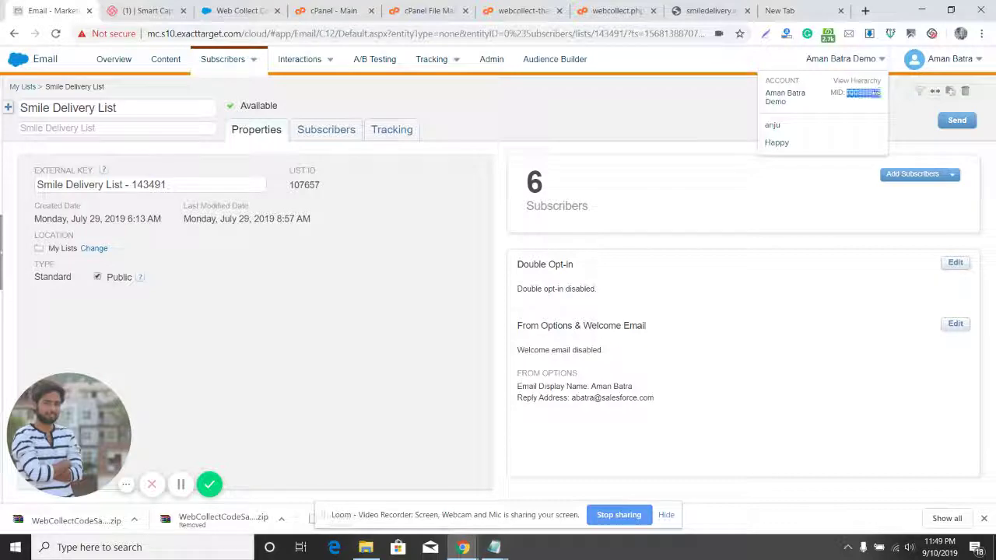
key(ctrl+8)
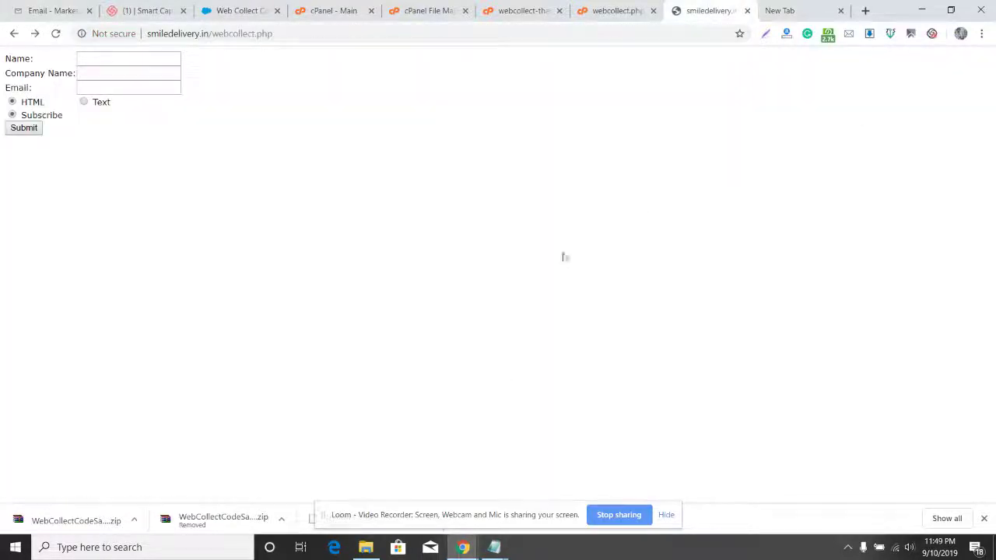
click(604, 9)
click(310, 284)
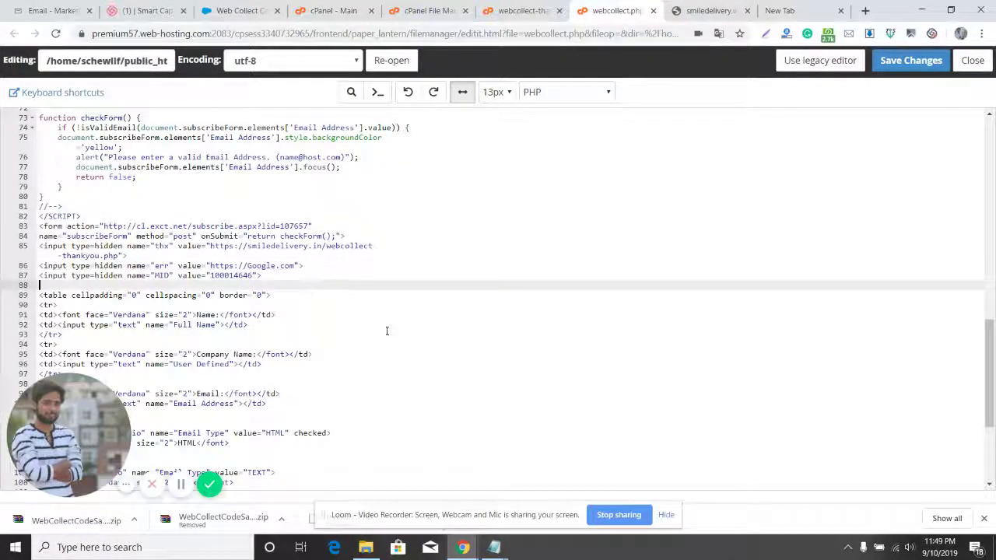